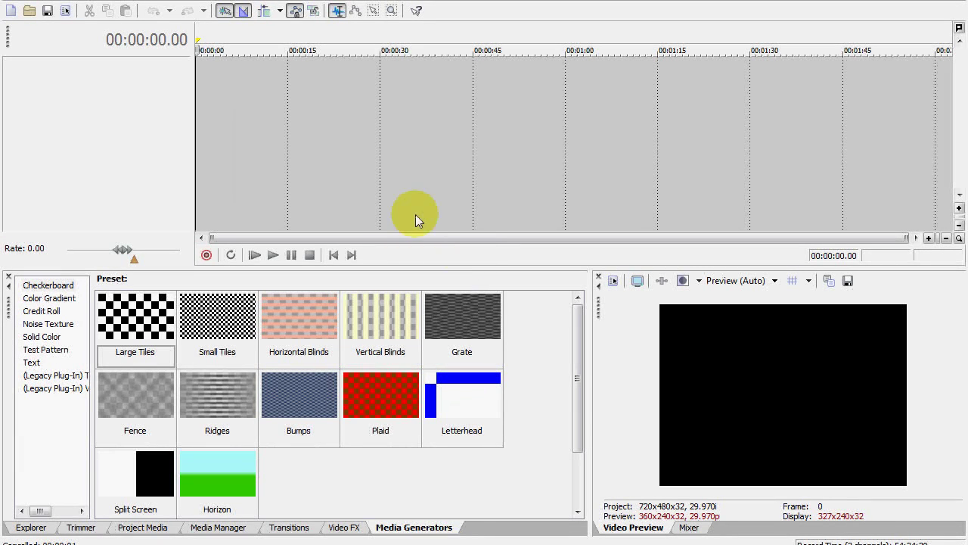
Bring the picture "untitled" from the Pictures folder into the empty timeline at the start of a new video track.
drag(211, 174, 149, 145)
mouse_move(424, 544)
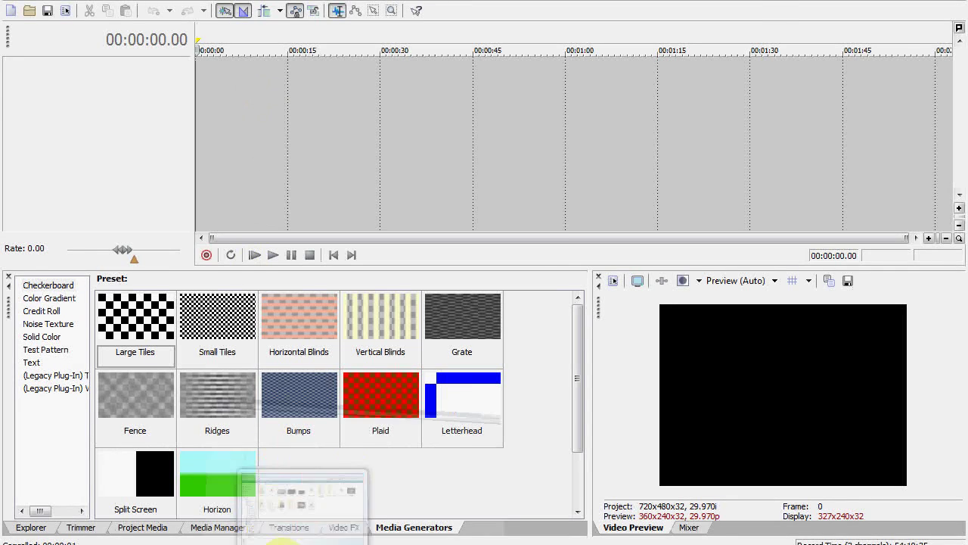
click(280, 542)
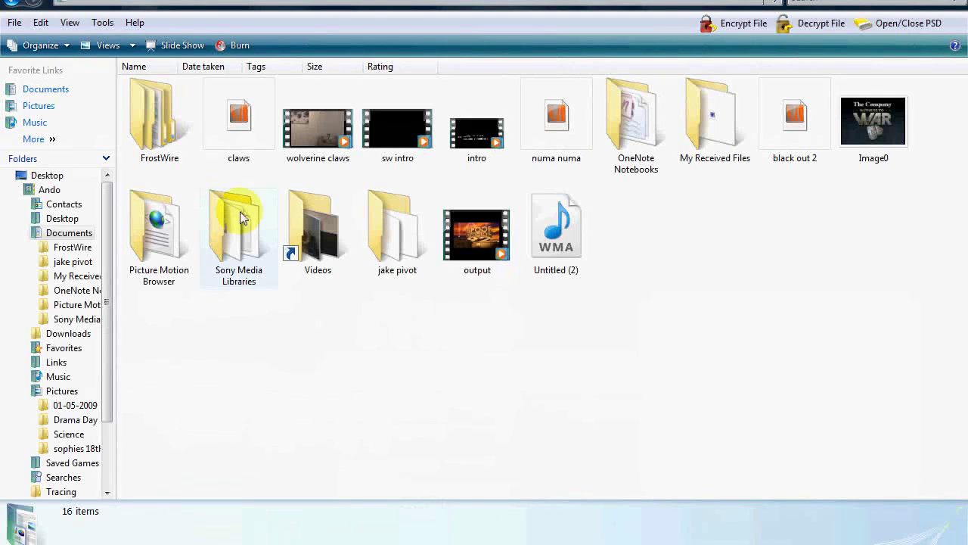
click(38, 106)
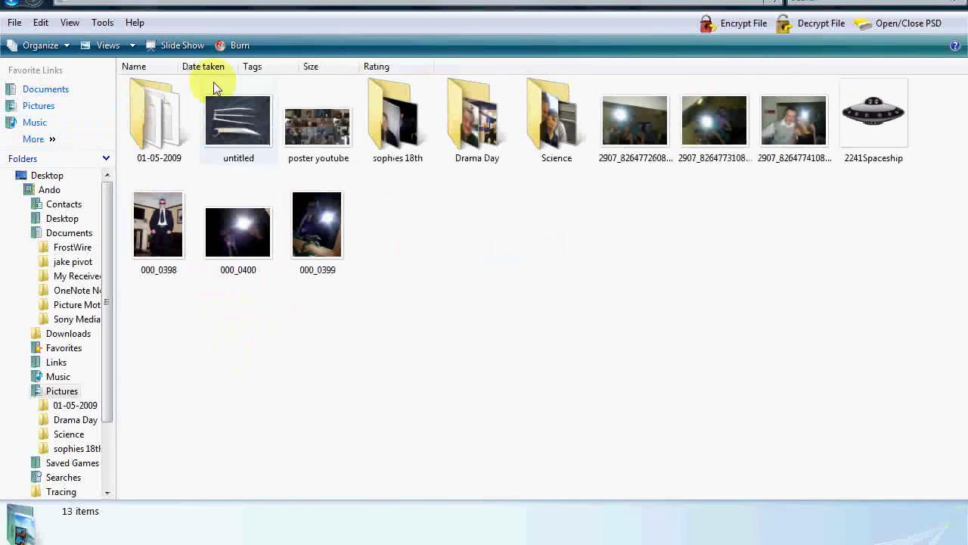
click(218, 88)
drag(238, 120, 364, 75)
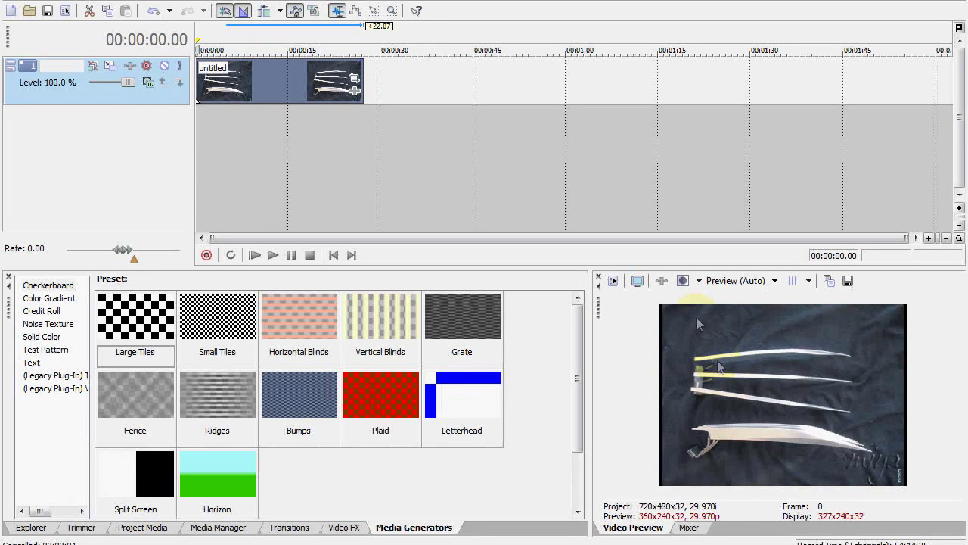
Apply the Sony Chroma Keyer effect to the claws image event and sample the image's dark background as the key colour.
click(356, 92)
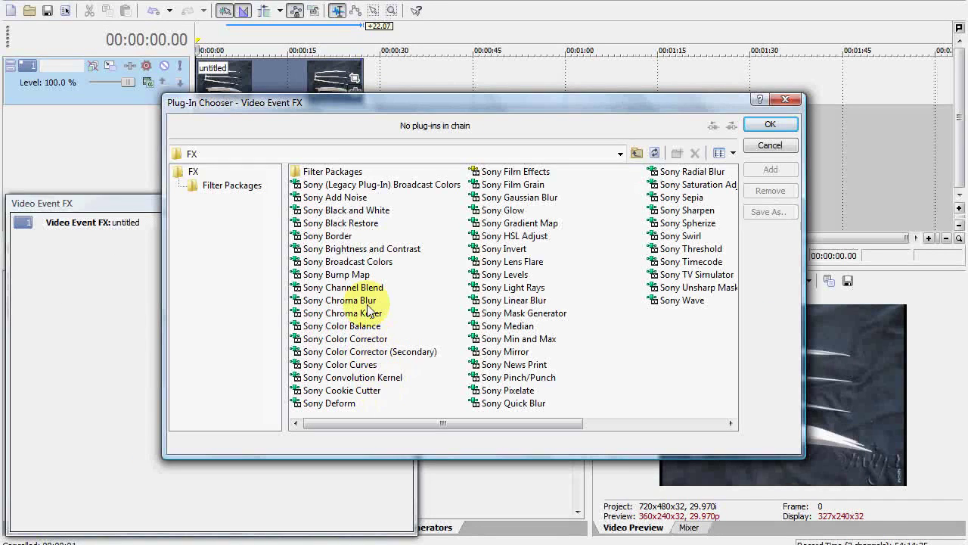
click(333, 313)
click(771, 169)
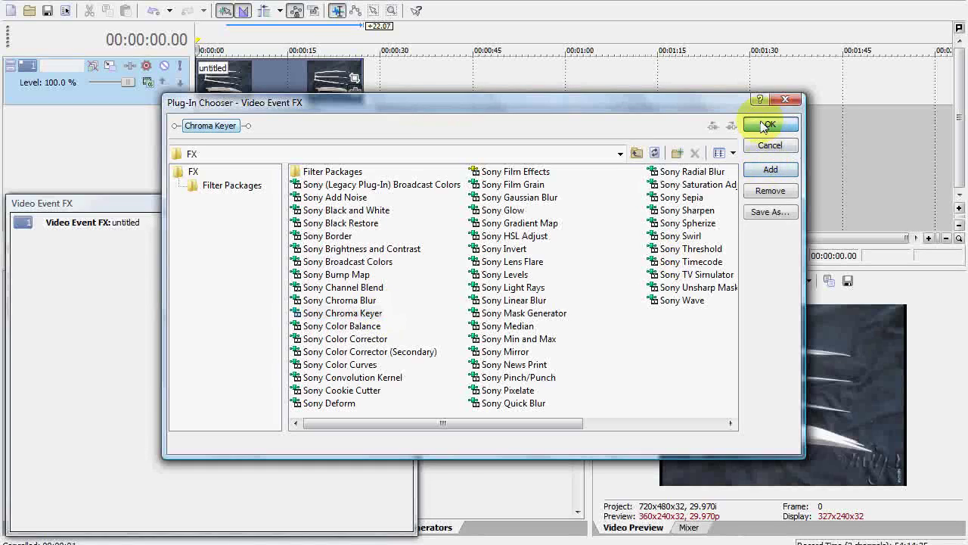
click(770, 124)
click(63, 377)
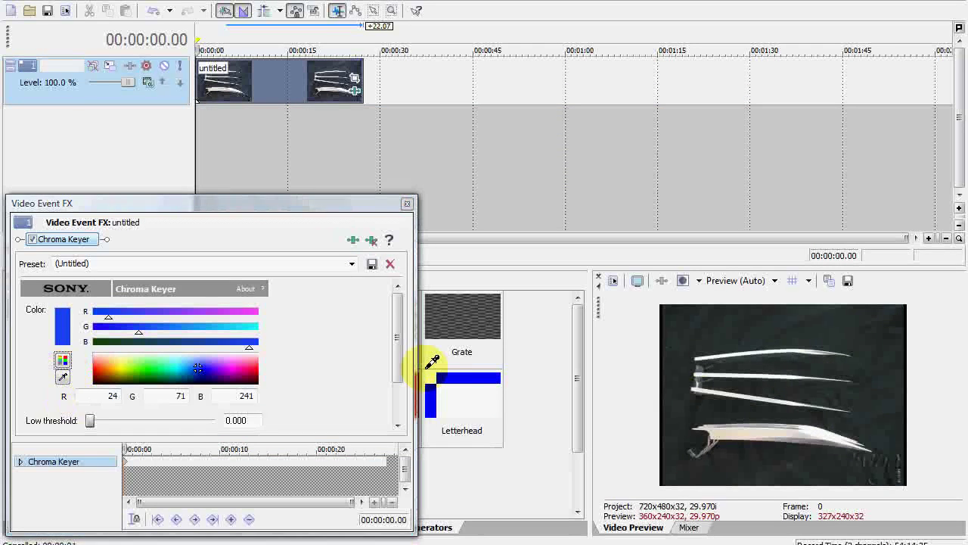
click(733, 331)
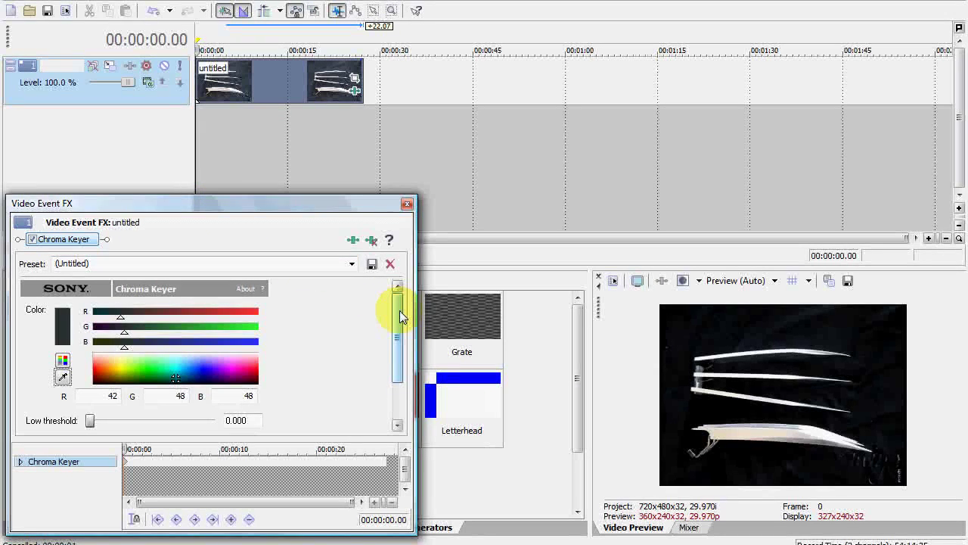
Using the mask-only view, set the Chroma Keyer's low threshold to 0.703, high threshold to 0.242 and blur amount to 0.012.
drag(400, 317, 401, 356)
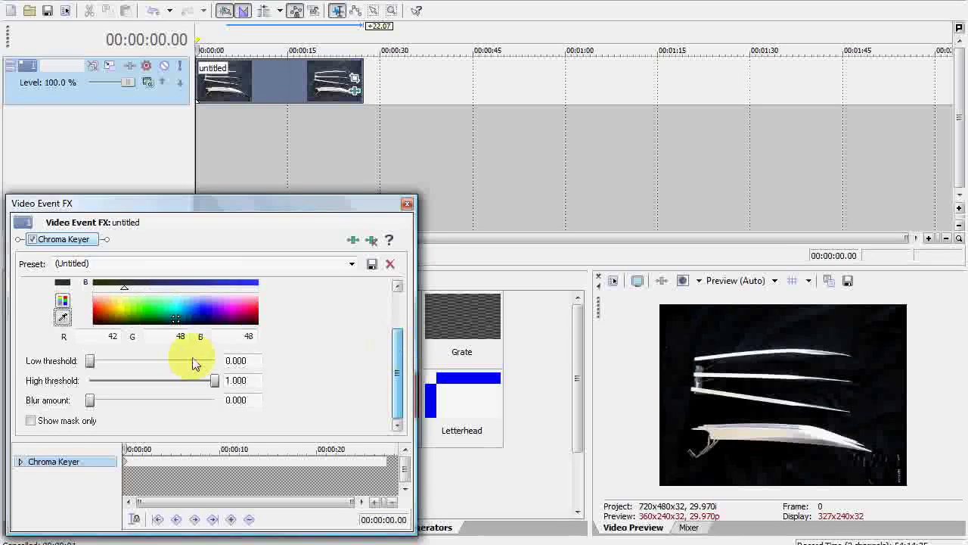
click(30, 421)
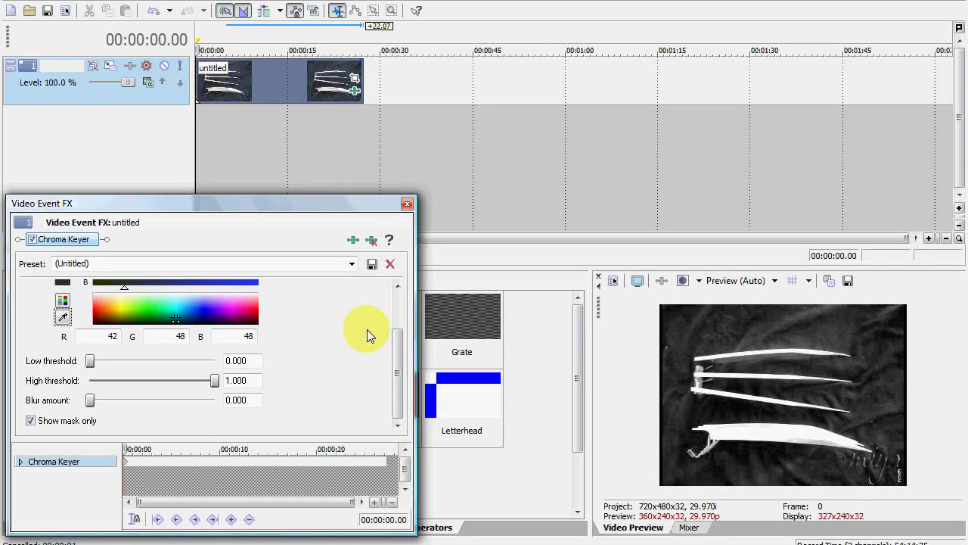
drag(215, 381, 172, 381)
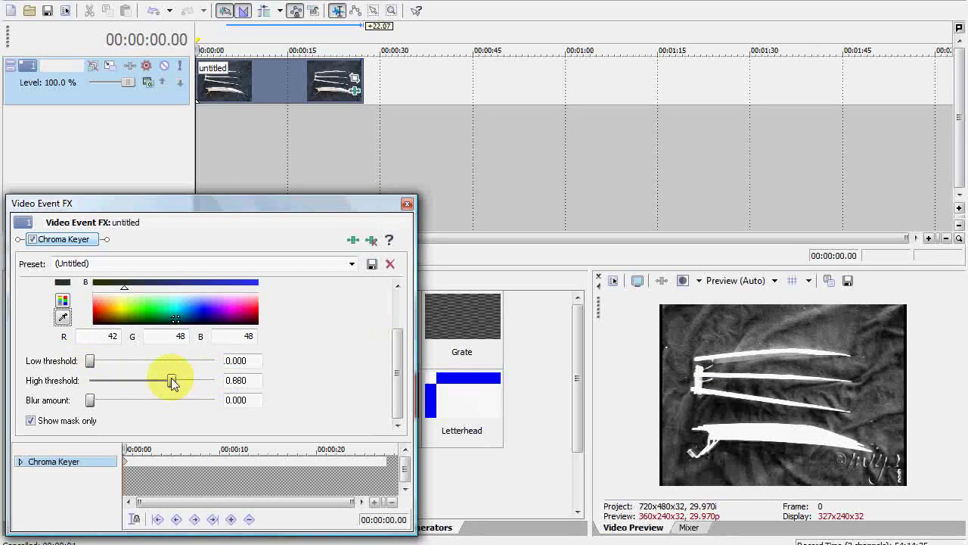
drag(91, 361, 119, 381)
drag(178, 361, 186, 363)
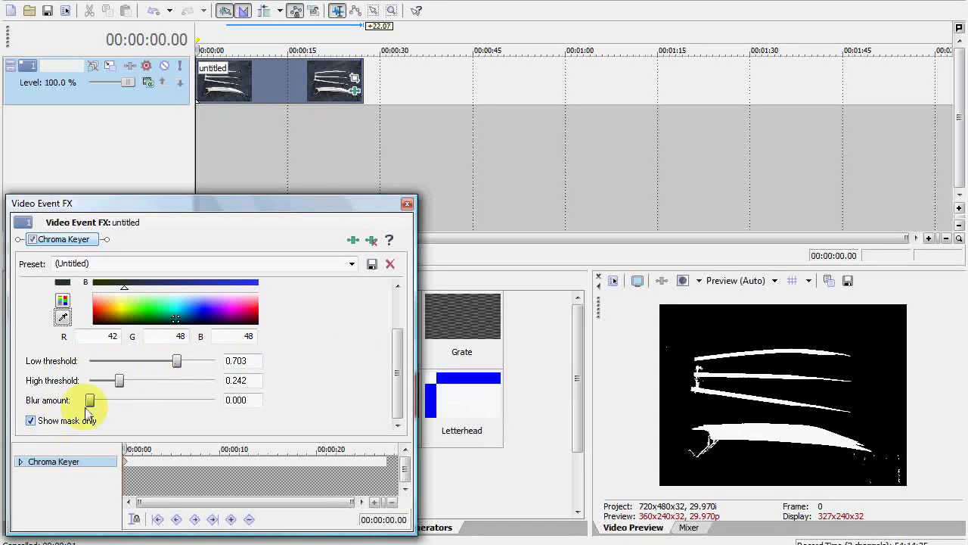
mouse_move(90, 400)
mouse_down()
mouse_move(102, 403)
mouse_move(94, 395)
mouse_up()
click(30, 421)
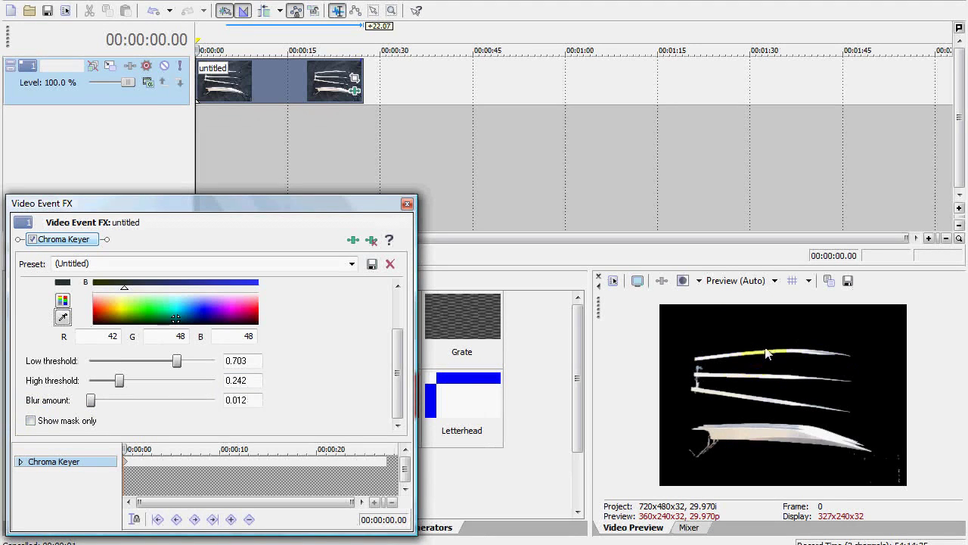
click(407, 204)
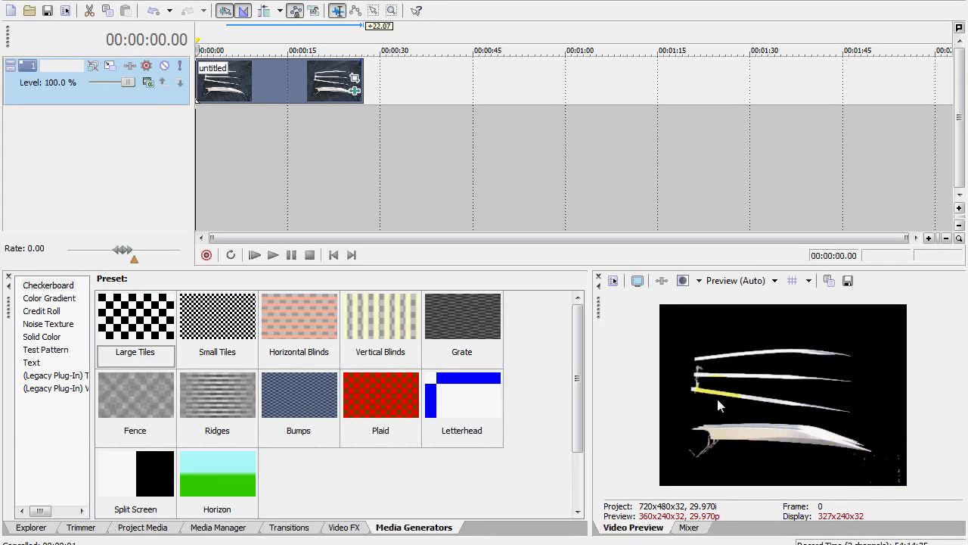
Enable masking in the claws image's Event Pan/Crop and draw a closed mask path around the lowest claw and watermark.
click(349, 69)
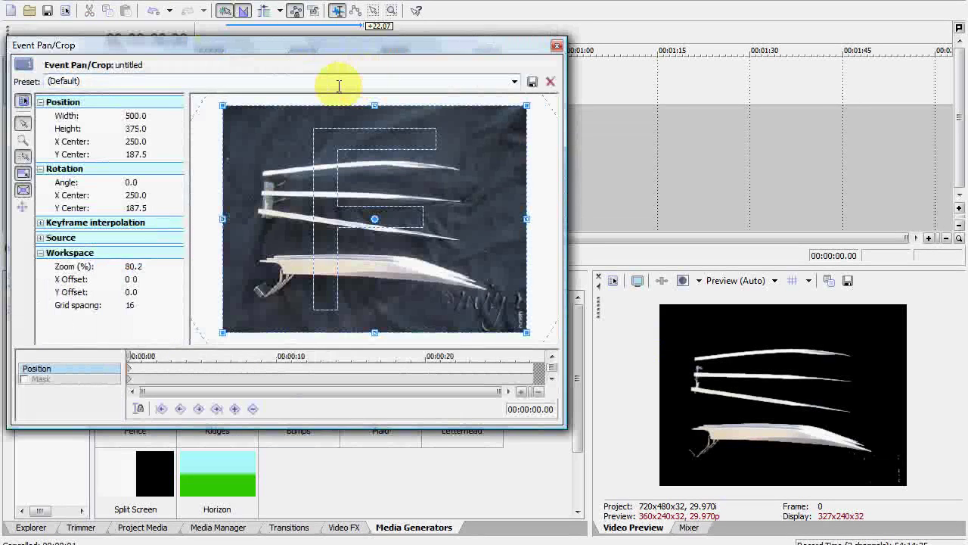
click(25, 379)
click(25, 143)
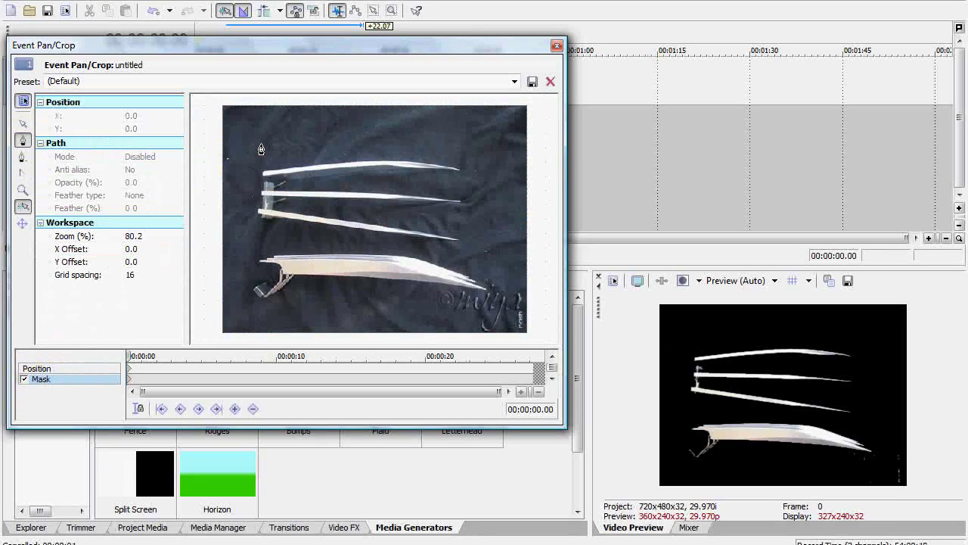
click(209, 231)
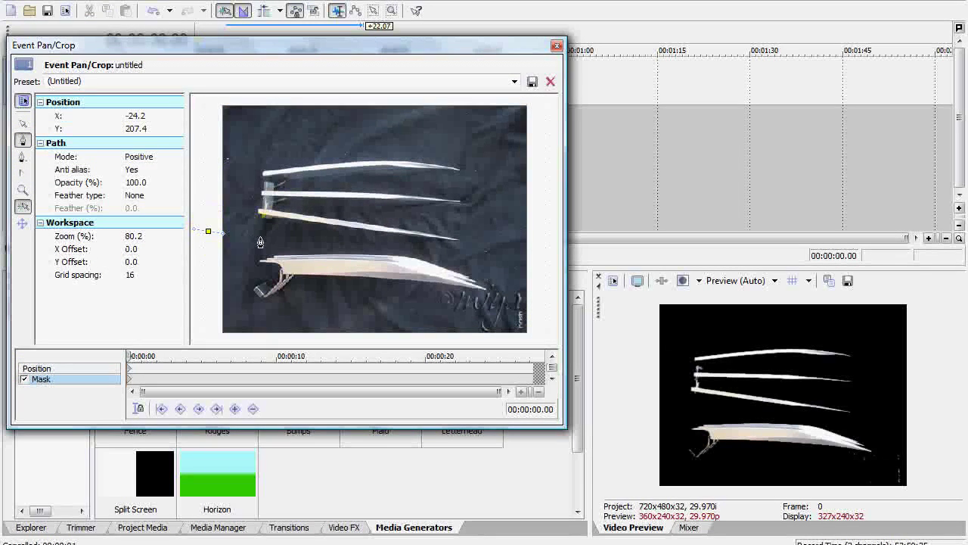
click(261, 236)
click(364, 249)
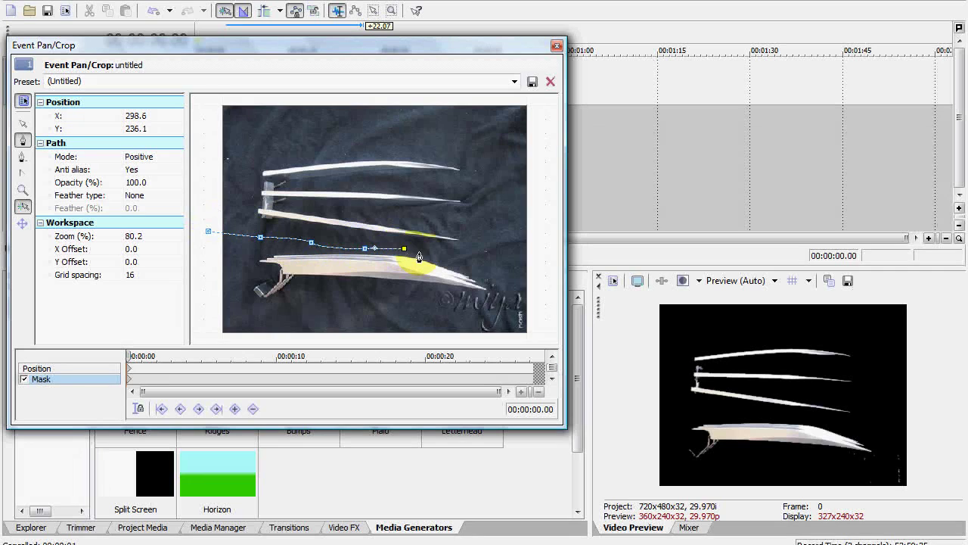
click(432, 253)
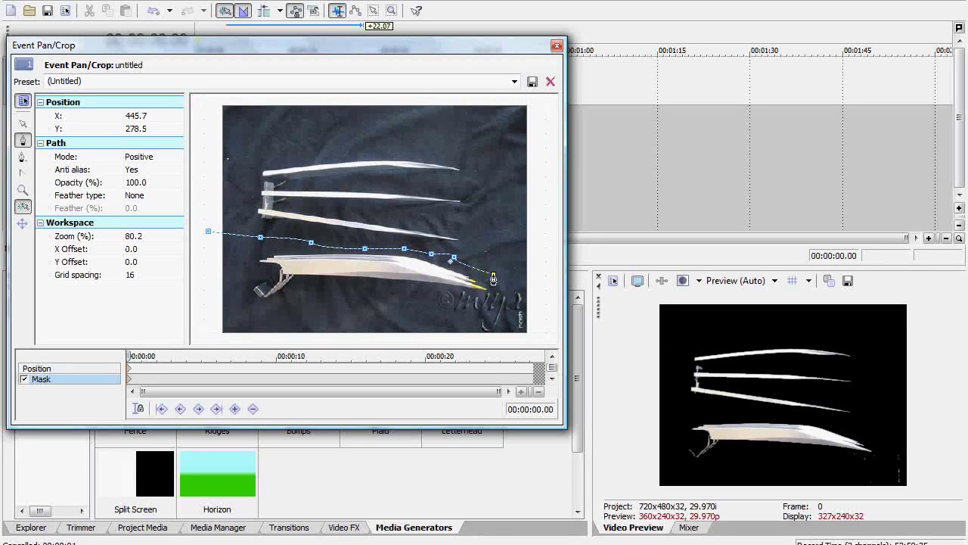
click(518, 281)
click(534, 301)
click(522, 333)
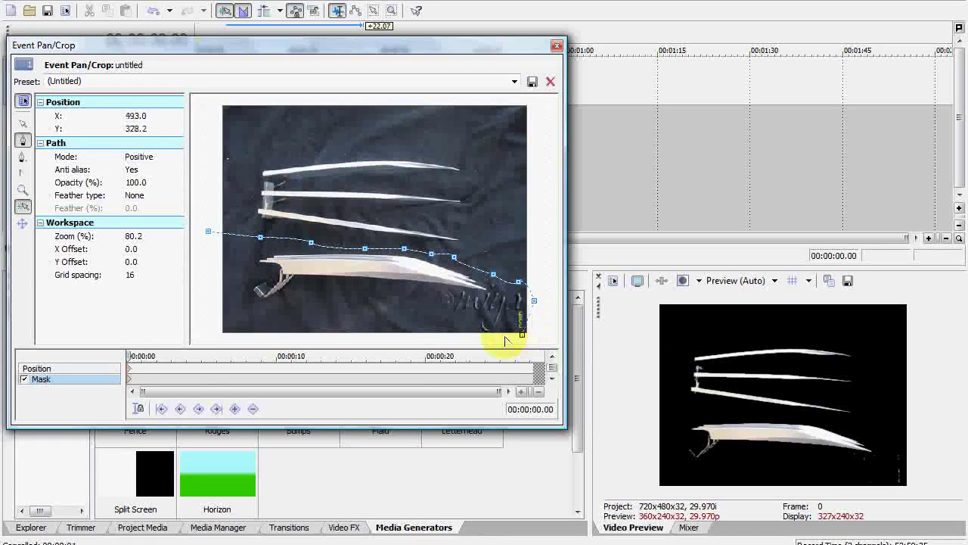
click(239, 334)
click(200, 325)
click(208, 262)
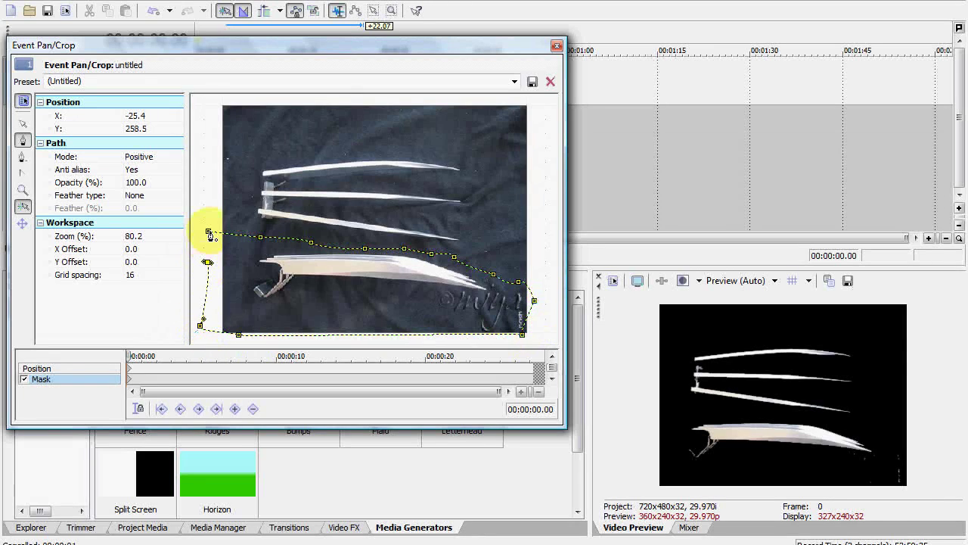
click(208, 231)
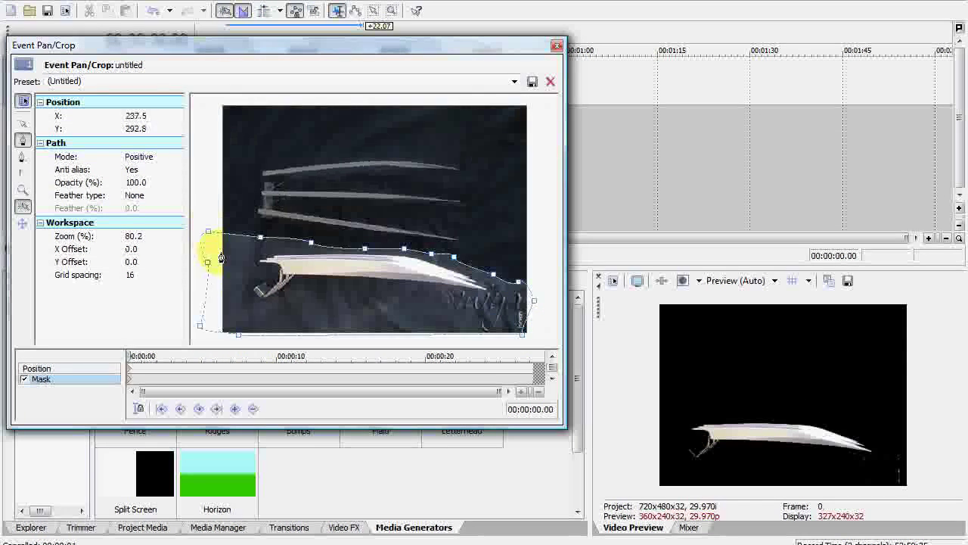
Set the lower mask path's mode to Negative and feather both sides by 2.0%.
click(152, 162)
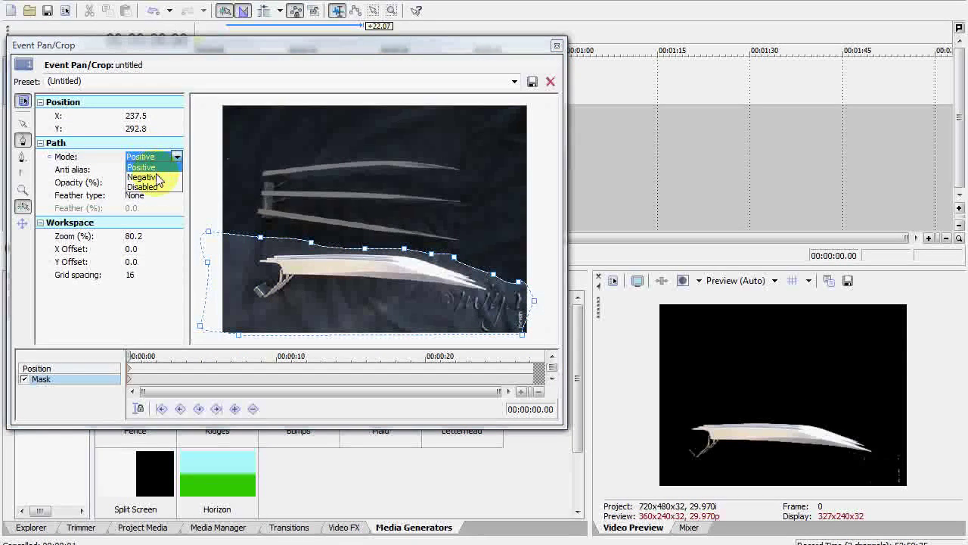
click(144, 176)
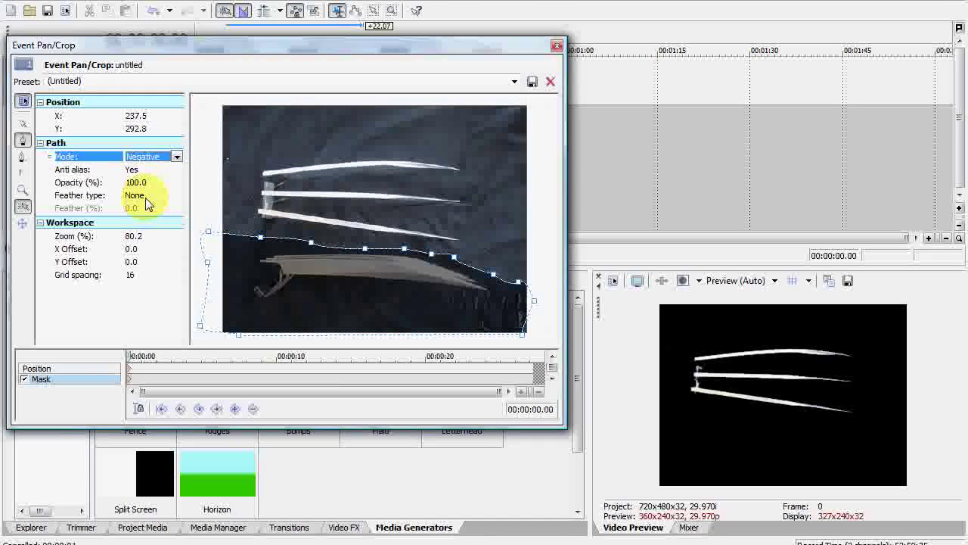
click(156, 195)
click(145, 225)
click(137, 204)
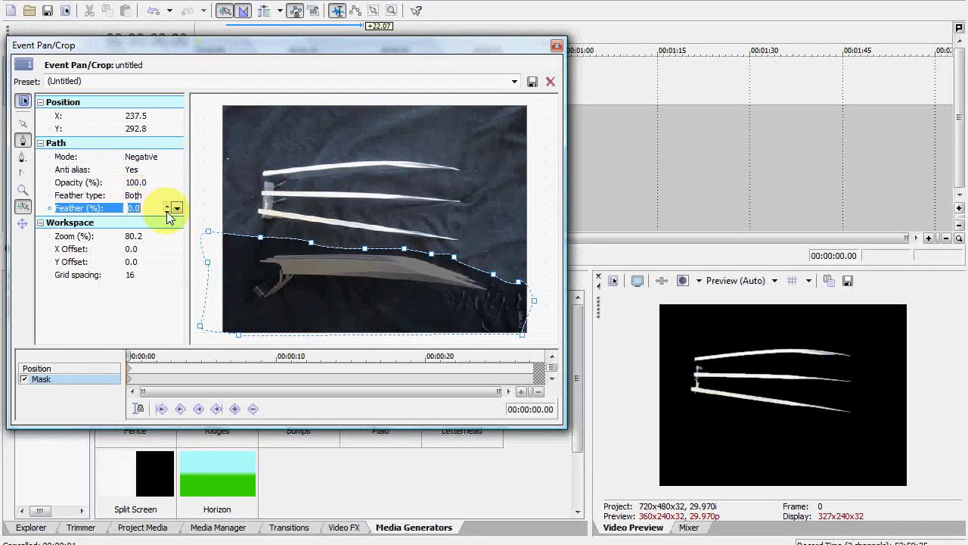
key(Return)
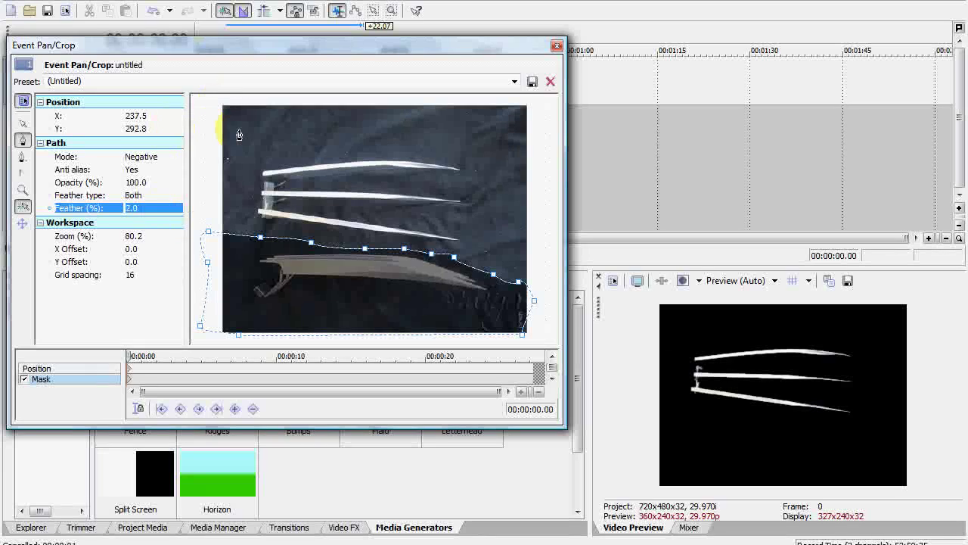
Draw a small four-point mask around the stray speck near the image's upper-left edge and set its mode to Negative.
click(219, 144)
click(236, 149)
click(240, 162)
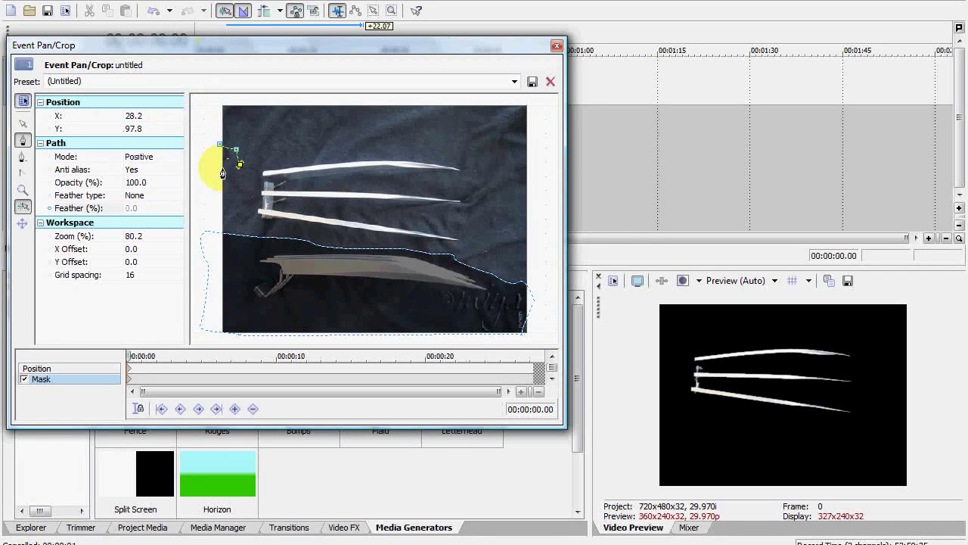
click(222, 168)
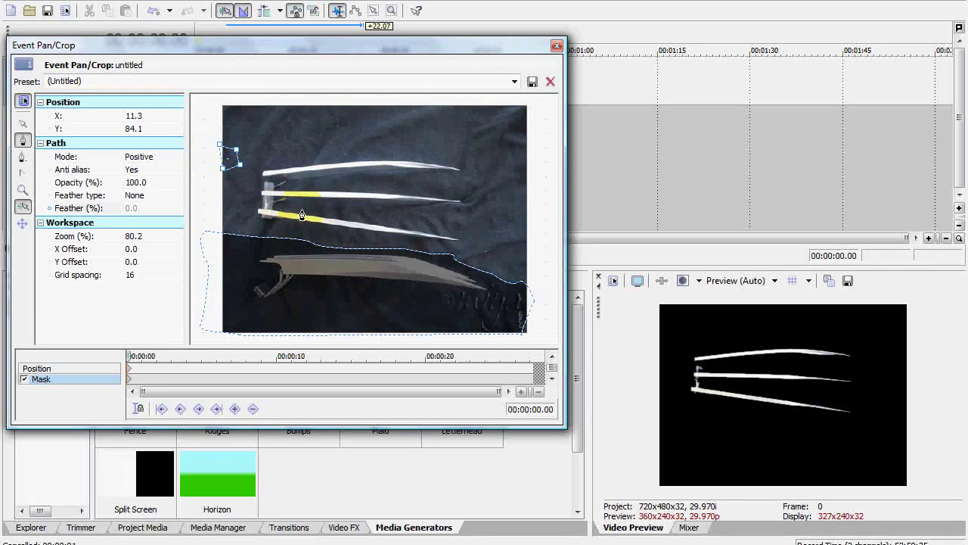
click(151, 157)
click(143, 168)
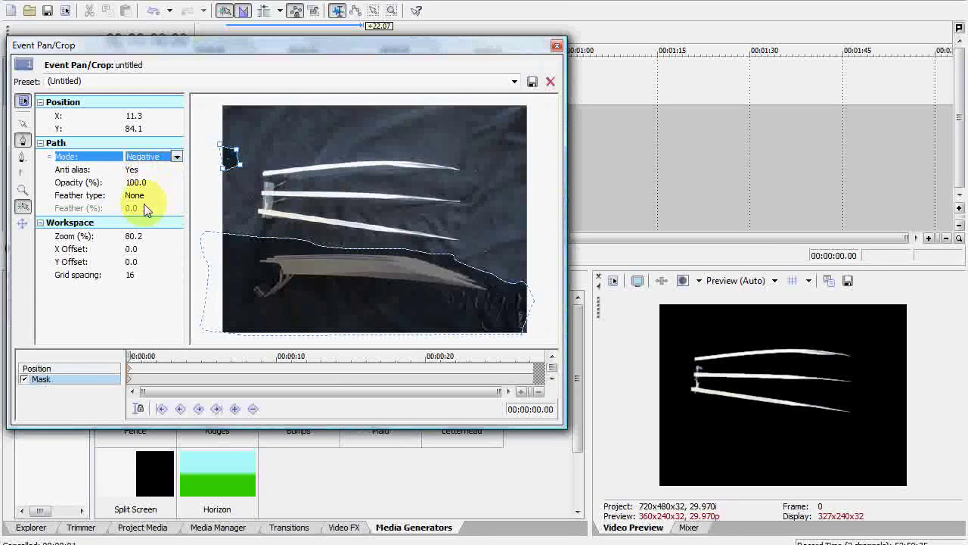
click(557, 45)
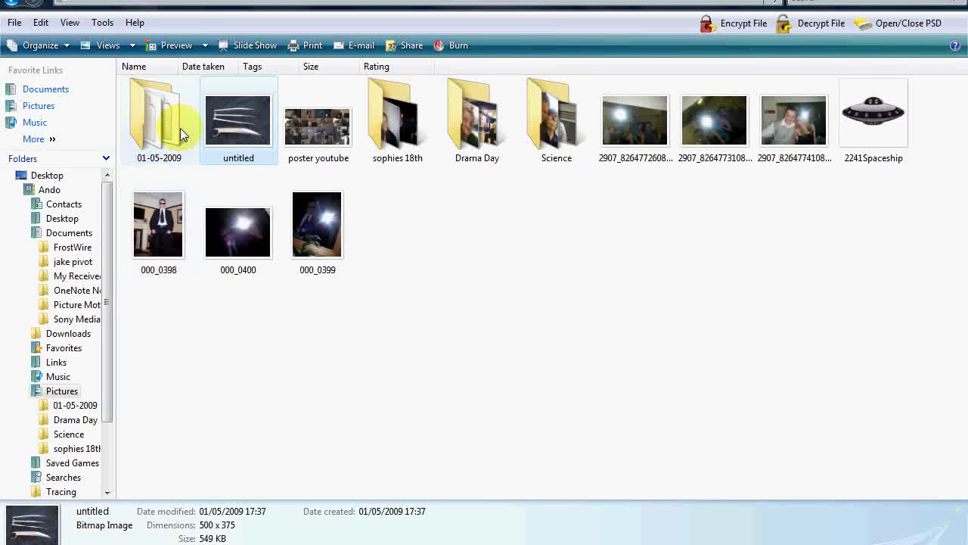
click(179, 132)
double_click(175, 117)
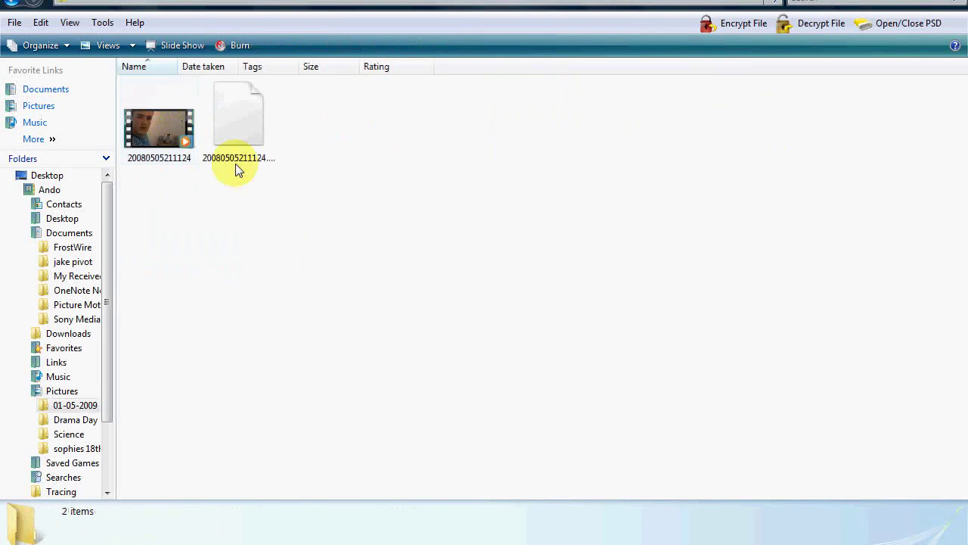
mouse_move(170, 148)
mouse_down()
mouse_move(281, 407)
mouse_move(313, 426)
mouse_move(388, 509)
mouse_move(206, 150)
mouse_up()
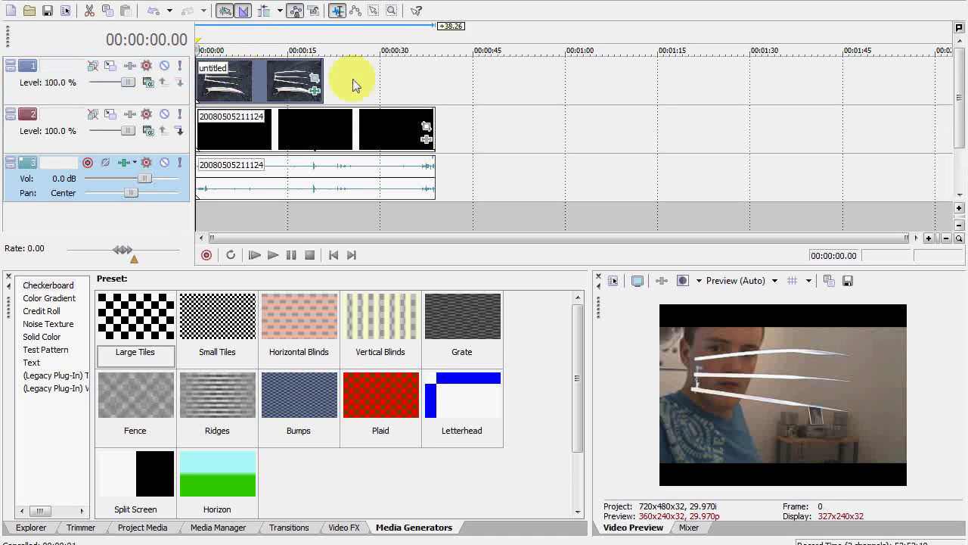
Move the claws image event along its track to about 00:00:46.22, past the end of the video clip.
drag(248, 81, 579, 89)
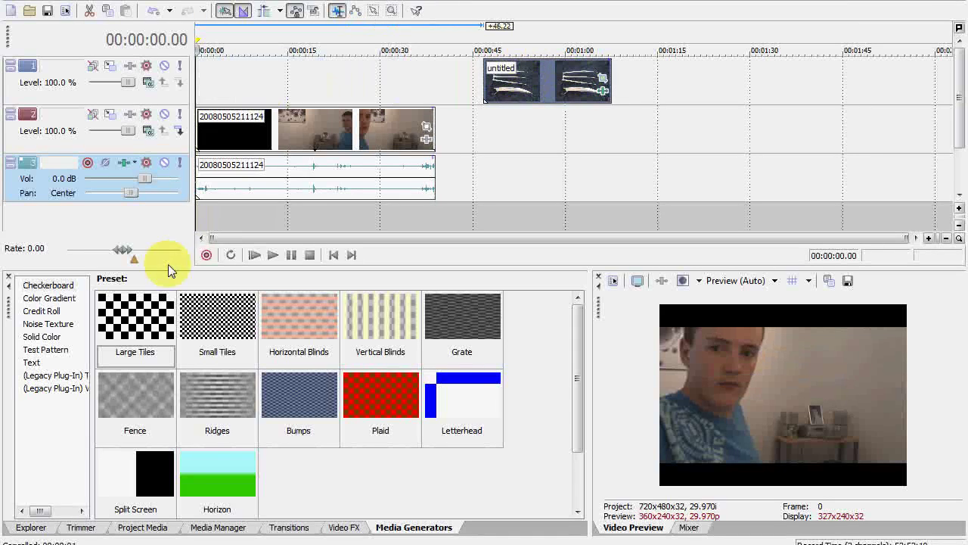
click(237, 146)
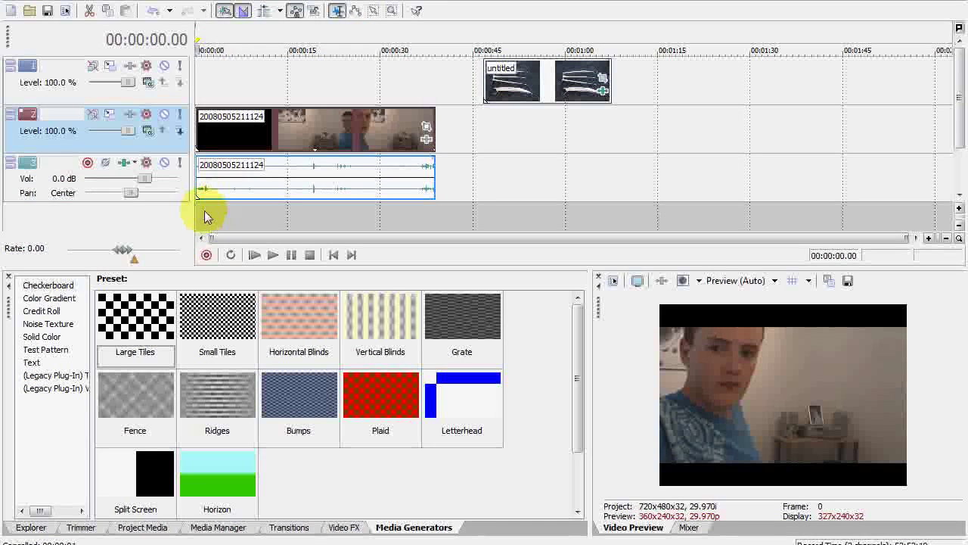
click(206, 206)
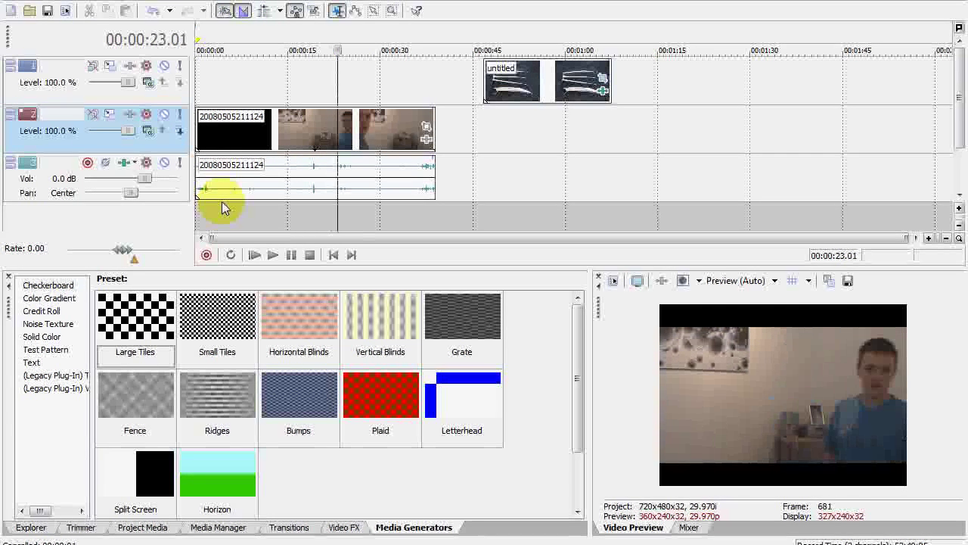
Split the video clip at 00:00:23.13, discard the part before it, and move the remainder to the start of the timeline.
key(Left)
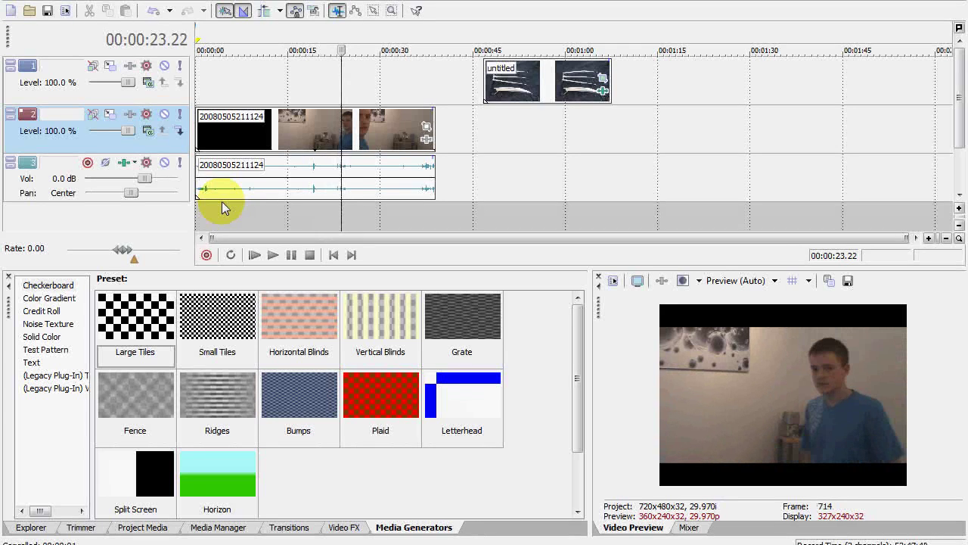
key(Left)
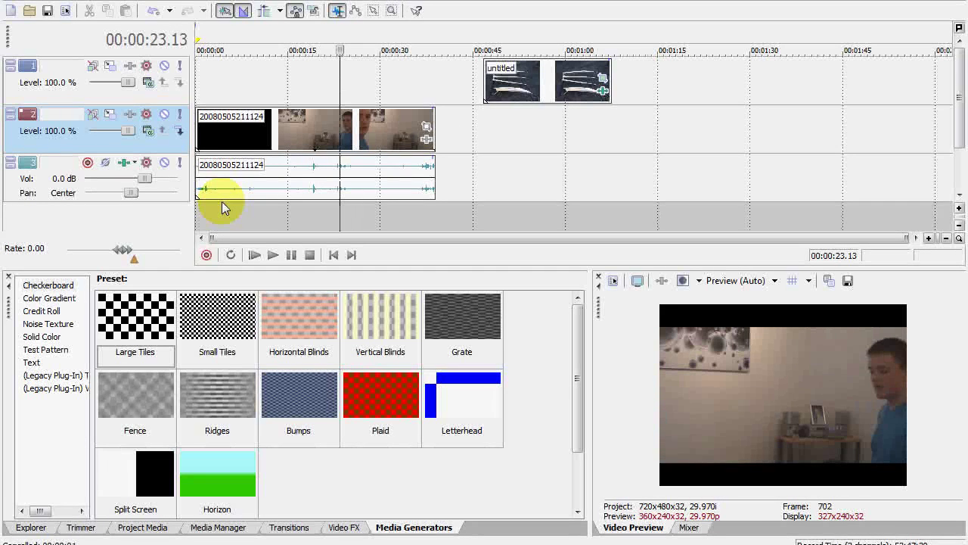
key(s)
click(239, 158)
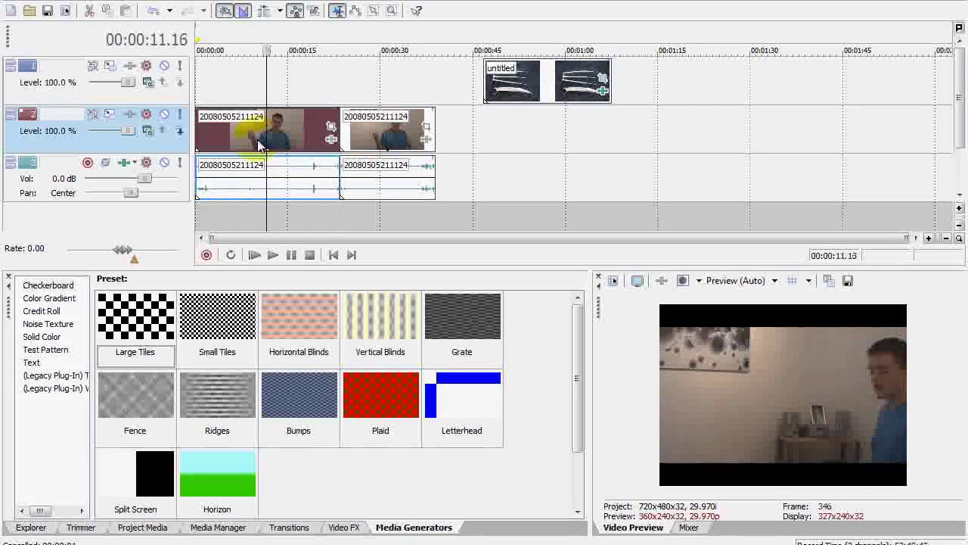
key(Delete)
drag(354, 119, 176, 141)
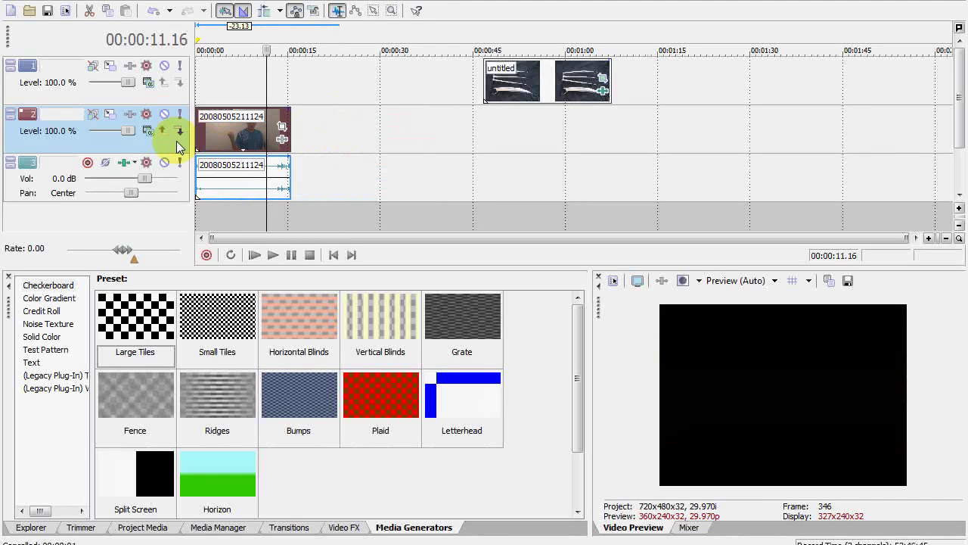
Play the trimmed clip from the beginning and stop where the fist is raised, at about 00:00:04.15.
click(205, 214)
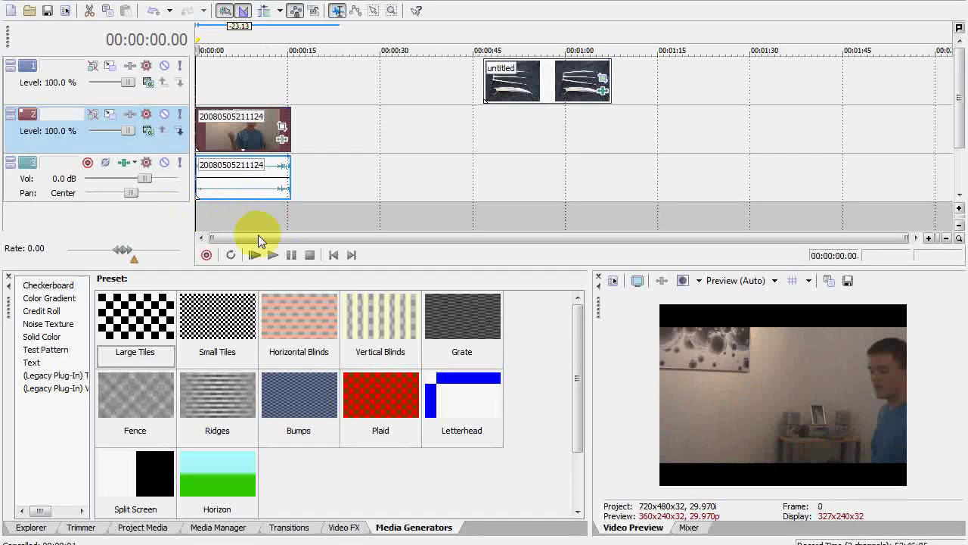
click(273, 255)
click(290, 255)
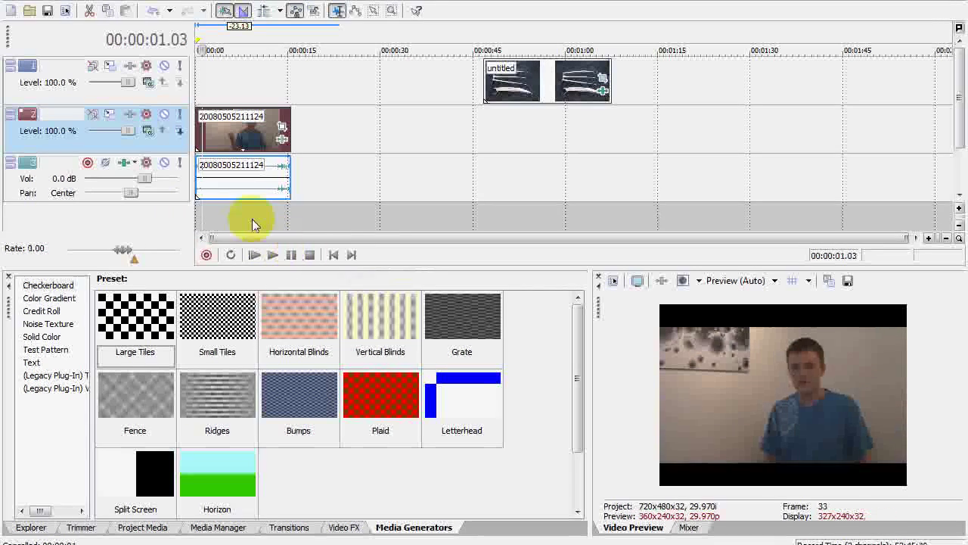
key(space)
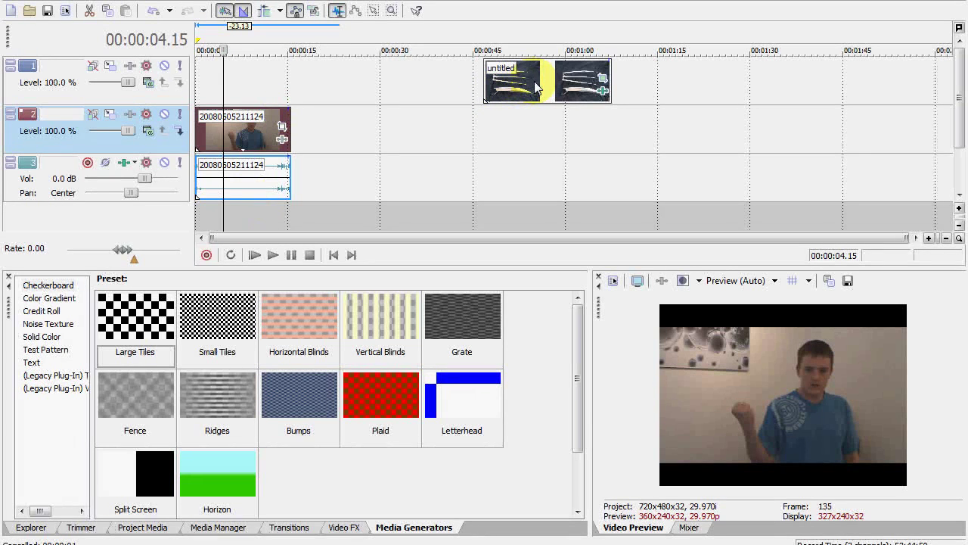
Move the claws image along its track so it starts at 00:00:04.16, above the raised-fist part of the video clip.
drag(536, 89, 362, 81)
click(456, 98)
key(Left)
key(Left)
key(Left)
key(Left)
key(Left)
key(Left)
key(Left)
key(Left)
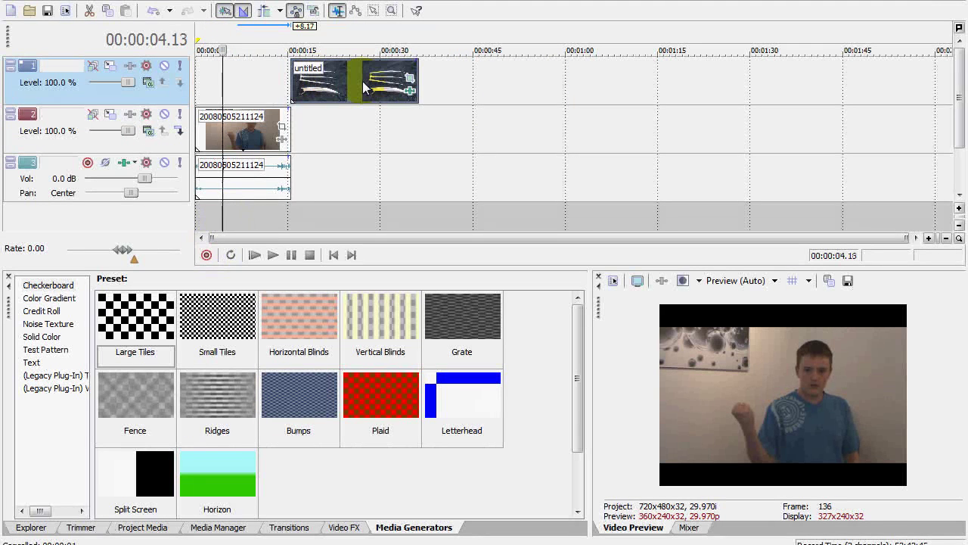
key(Right)
key(Right)
key(Right)
key(Right)
key(Right)
key(Right)
key(Right)
key(Right)
key(Right)
key(Right)
key(Right)
key(Right)
key(Right)
key(Right)
key(Right)
key(Right)
key(Right)
key(Right)
key(Right)
key(Right)
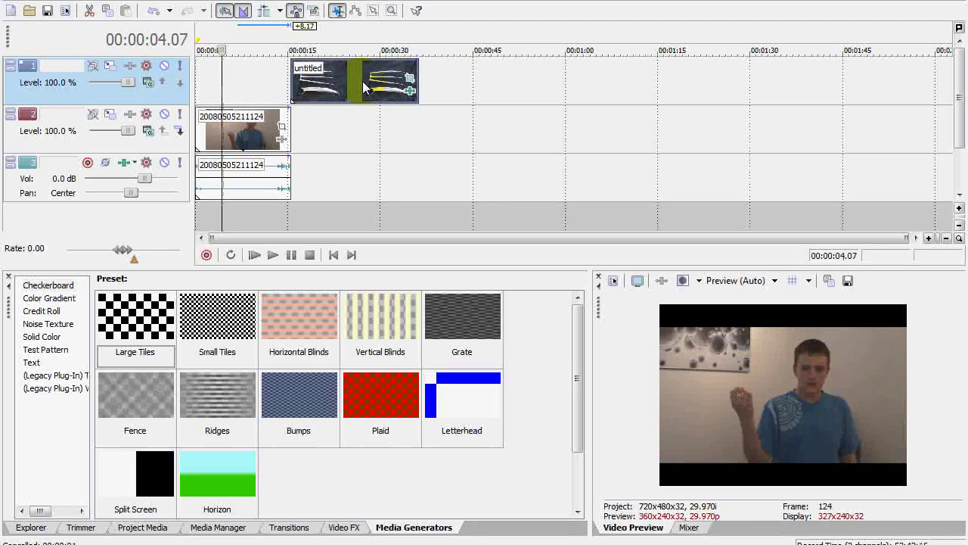
drag(362, 75, 295, 81)
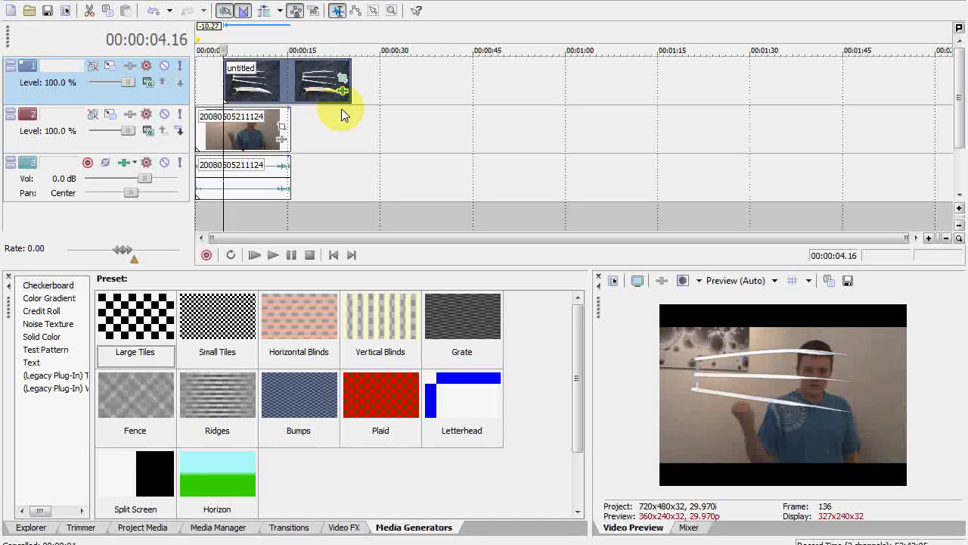
Use Track Motion on the claws track to shrink the claws, rotate them upright and position them on the raised fist.
click(112, 69)
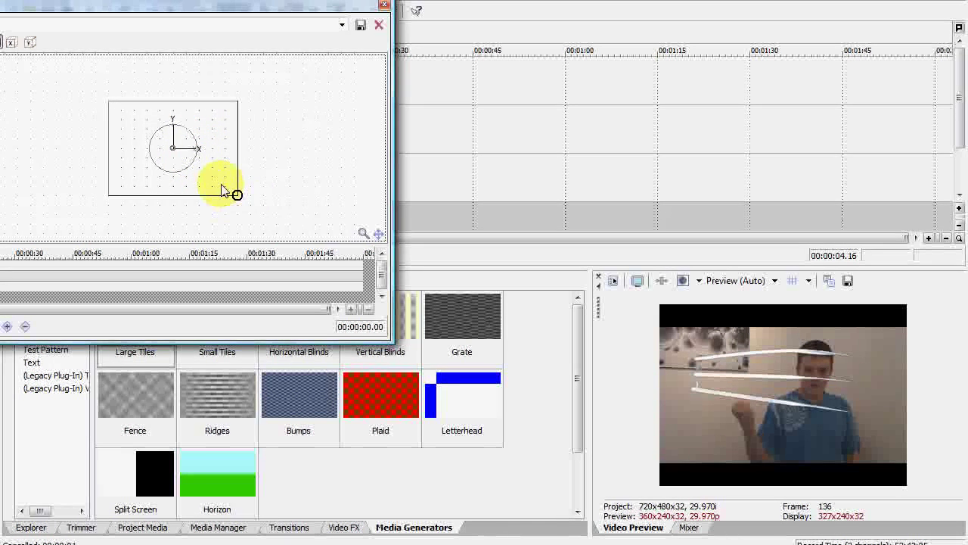
mouse_move(190, 159)
mouse_down()
mouse_move(202, 140)
mouse_move(199, 108)
mouse_move(207, 156)
mouse_move(188, 166)
mouse_move(177, 146)
mouse_move(207, 186)
mouse_move(179, 152)
mouse_move(176, 161)
mouse_up()
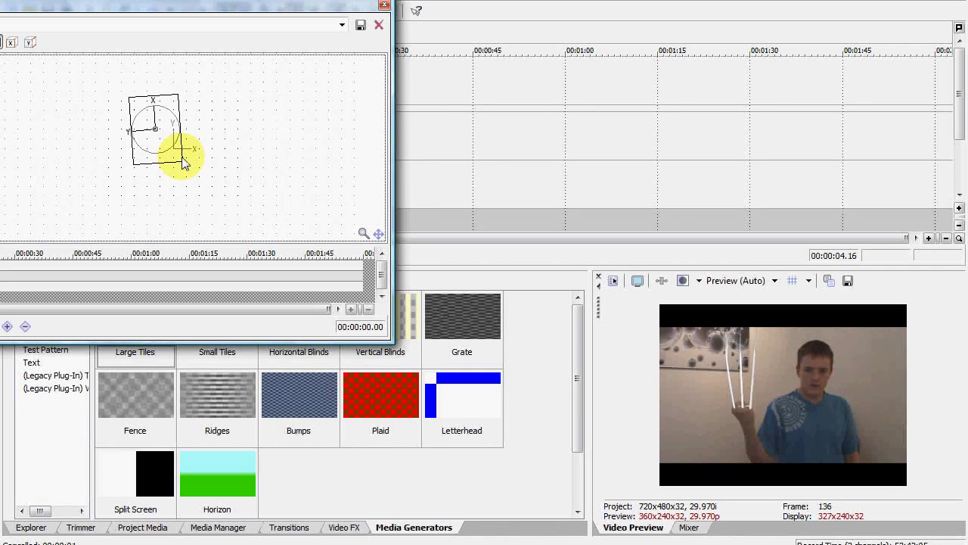
drag(182, 159, 186, 156)
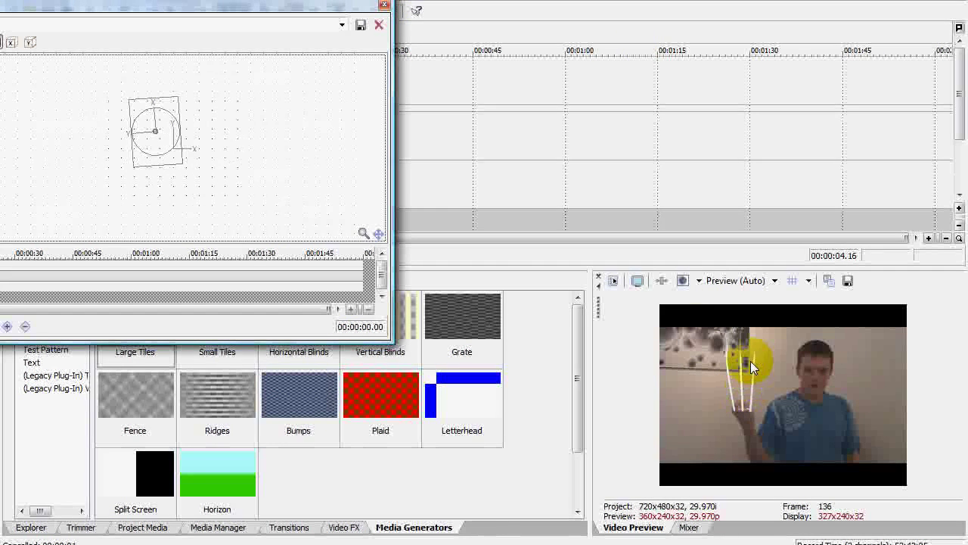
click(384, 5)
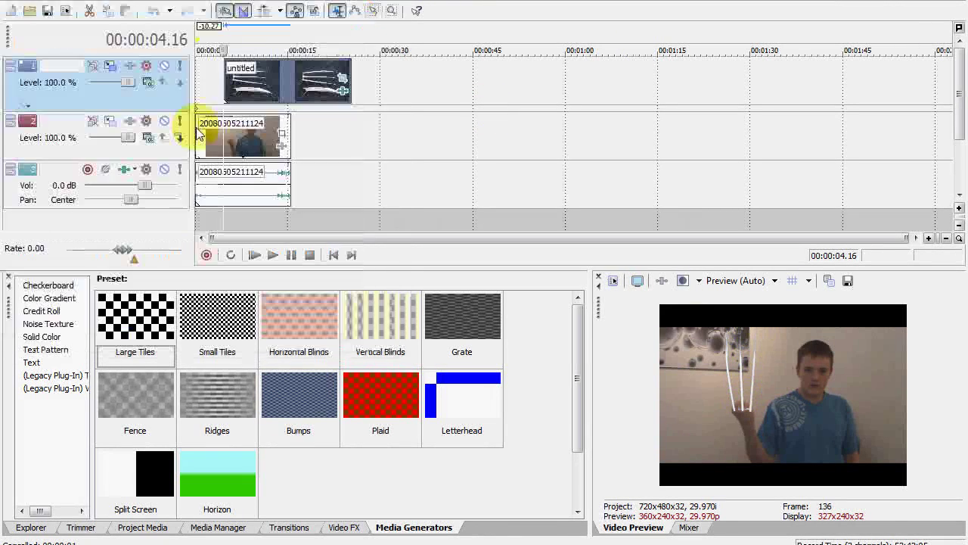
Trim the end of the claws image to 00:00:08.28, at the frame found by stepping through the clip.
drag(347, 70, 270, 70)
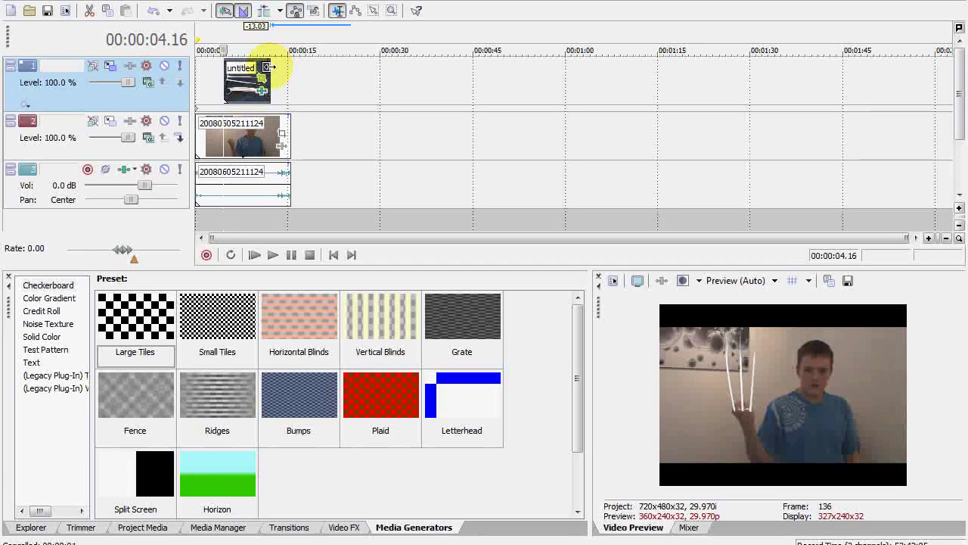
drag(269, 67, 254, 67)
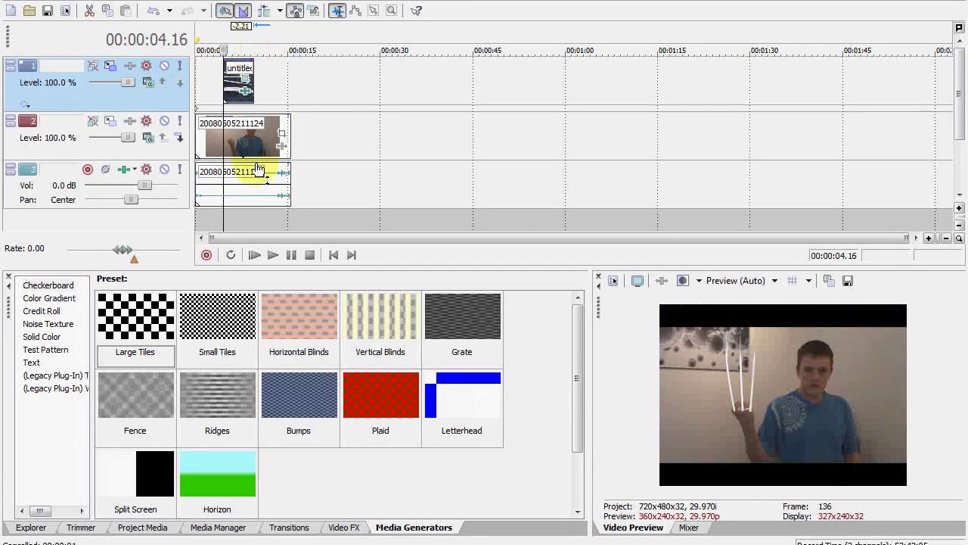
click(260, 217)
key(Right)
key(Left)
key(Left)
key(Left)
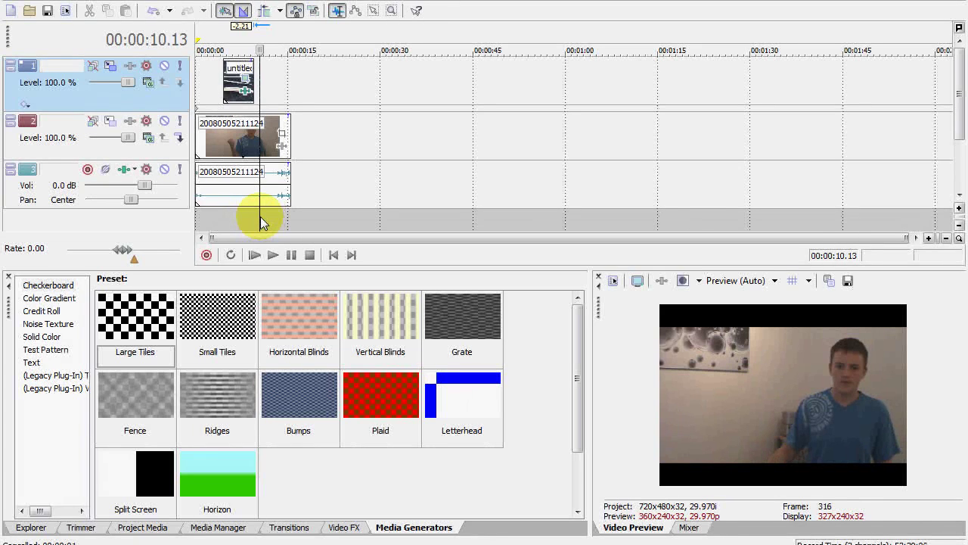
key(Left)
key(Left)
key(Left)
key(Left)
key(Left)
key(Left)
key(Left)
key(Left)
key(Left)
key(Left)
key(Left)
key(Left)
key(Left)
key(Left)
key(Left)
key(Left)
key(Left)
key(Left)
key(Left)
key(Left)
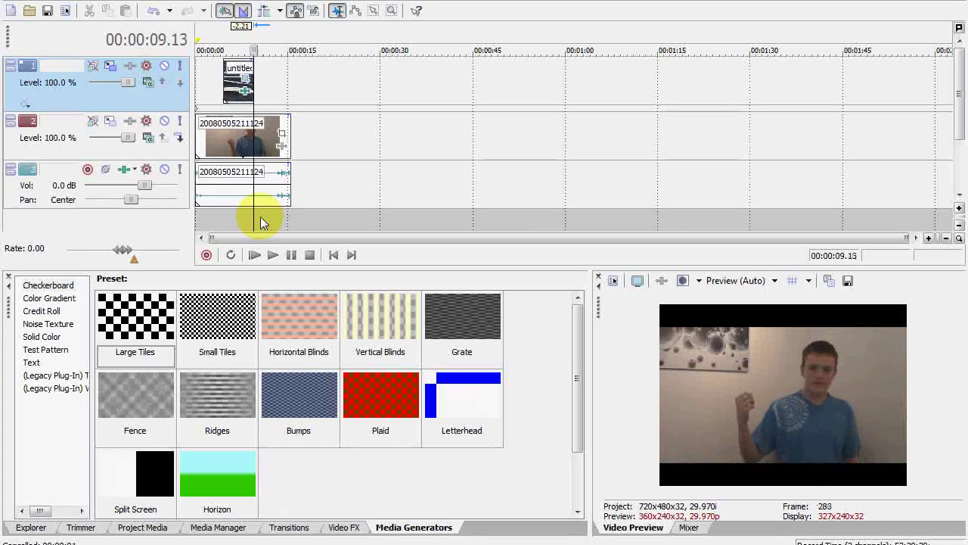
key(Left)
key(Left)
key(Left)
key(Left)
key(Left)
key(Left)
key(Left)
key(Left)
key(Left)
key(Left)
key(Left)
key(Left)
key(Left)
key(Left)
key(Left)
key(Left)
key(Left)
key(Left)
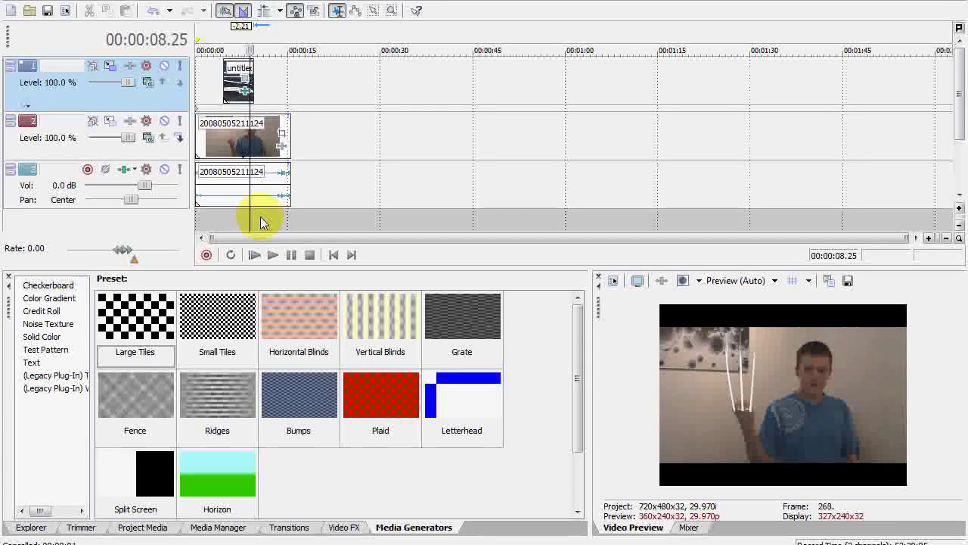
key(Right)
key(Right)
key(Right)
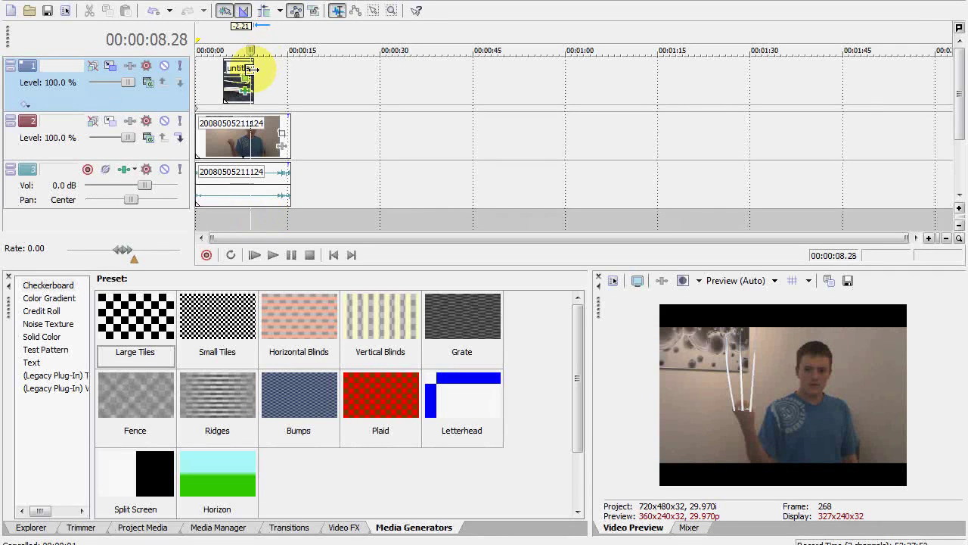
drag(251, 69, 251, 69)
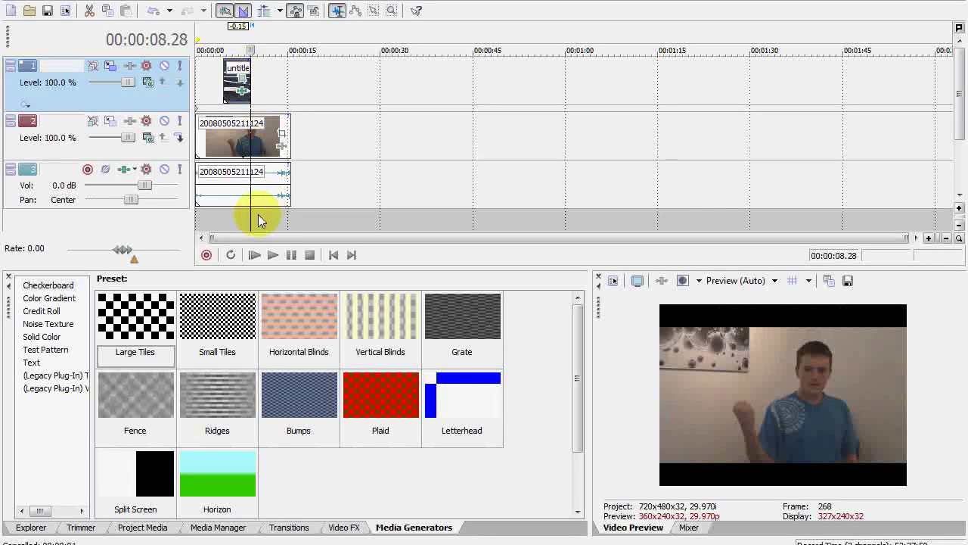
Add the audio file Untitled (2) from the Documents folder to a new track beneath the clip's audio, starting at about 00:00:05.23.
mouse_move(246, 215)
mouse_down()
mouse_move(205, 209)
mouse_move(268, 211)
mouse_move(232, 210)
mouse_up()
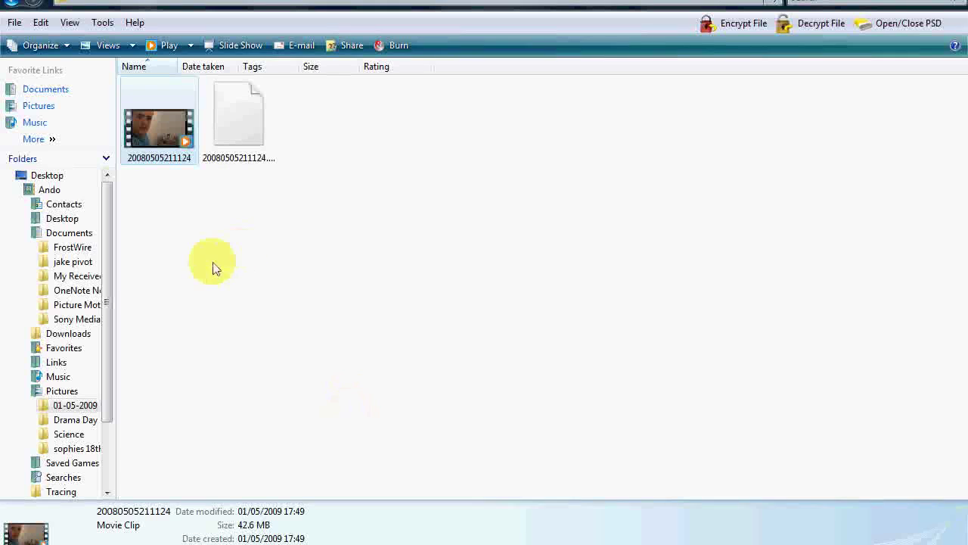
click(52, 94)
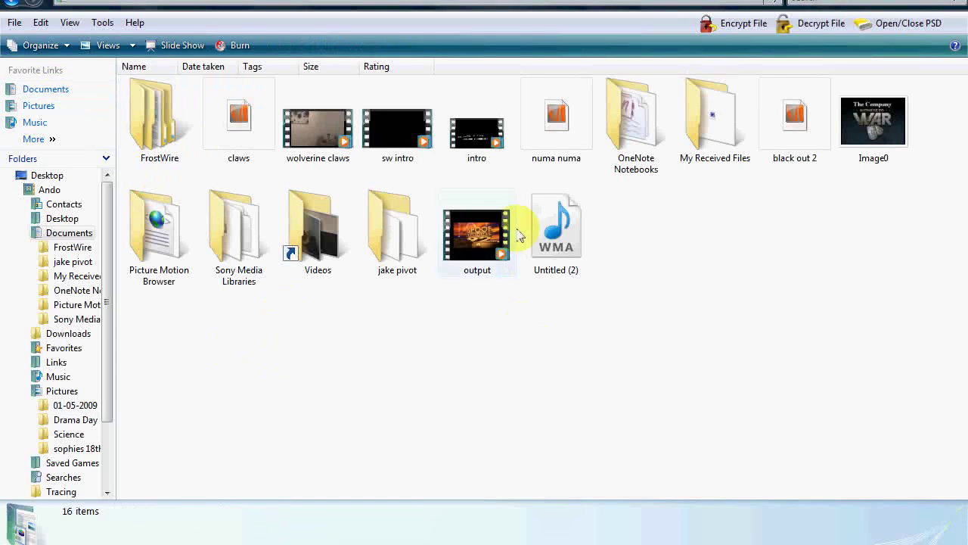
drag(556, 227, 239, 180)
drag(959, 136, 958, 66)
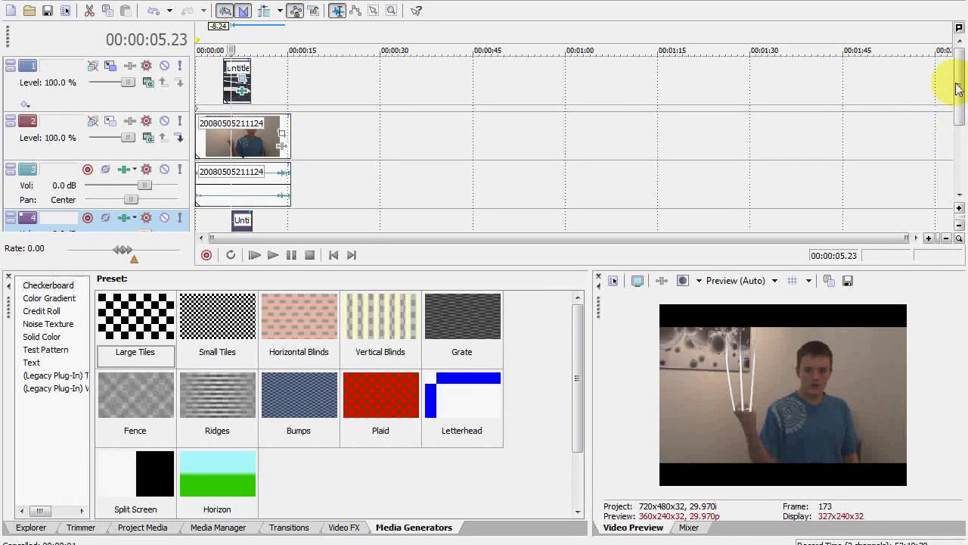
Duplicate the Untitled (2) audio event and place the copy on the same track at 00:00:12.02, ending level with the video clip.
drag(955, 58, 960, 140)
right_click(245, 132)
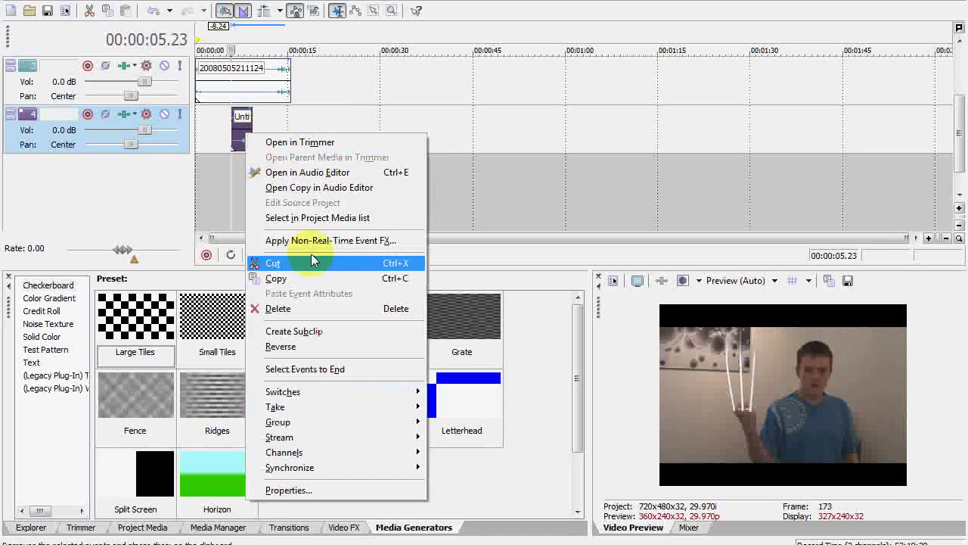
click(309, 277)
click(290, 136)
right_click(307, 144)
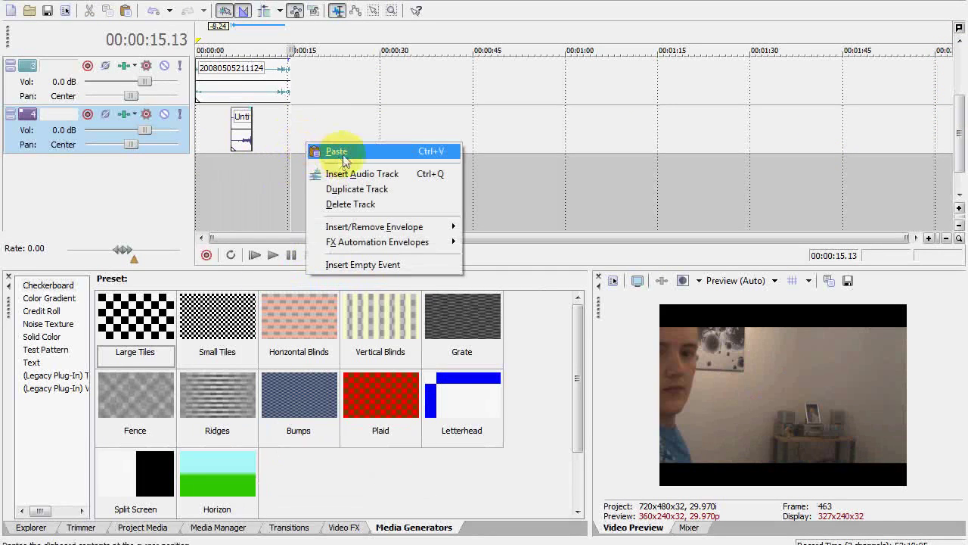
click(337, 151)
drag(303, 129, 280, 133)
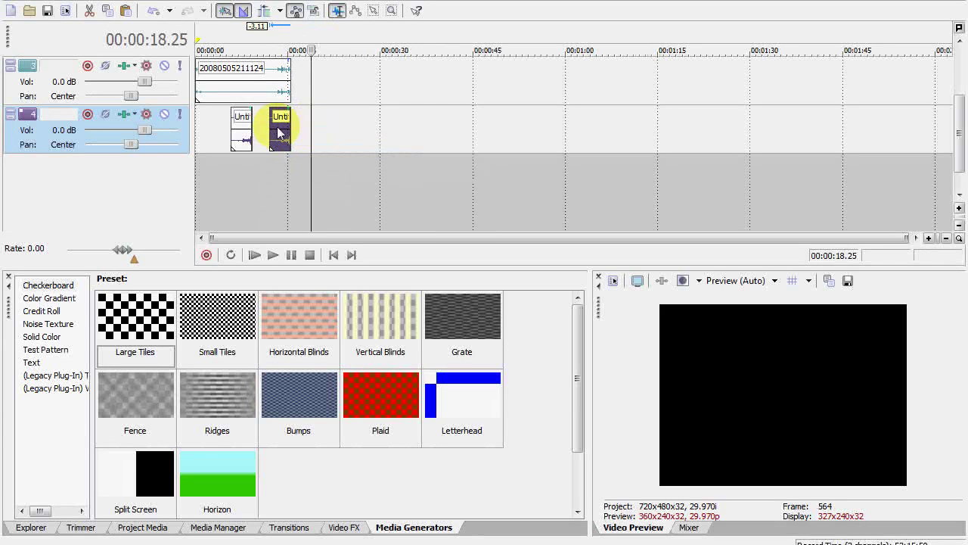
Reverse the duplicated audio event and place the cursor at its start, 00:00:12.02.
right_click(280, 130)
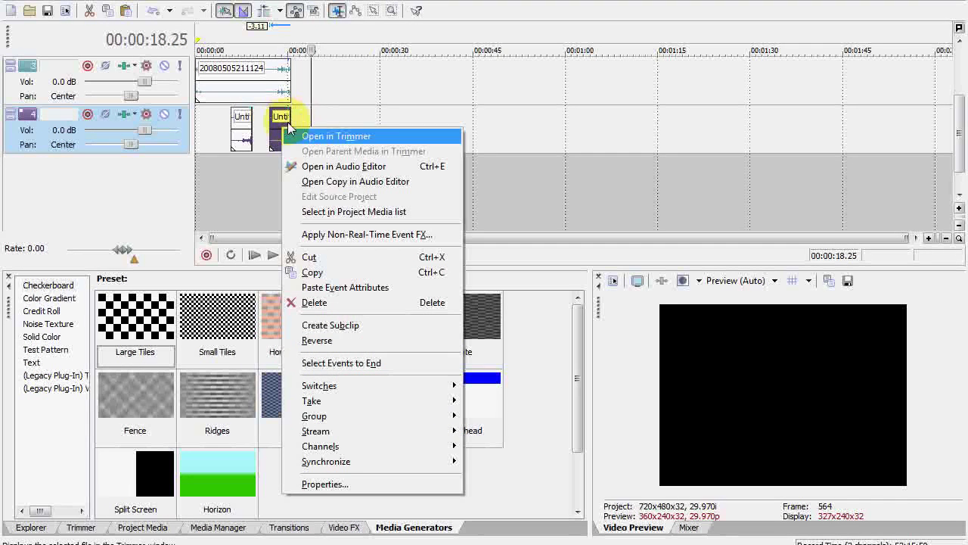
click(368, 341)
click(267, 169)
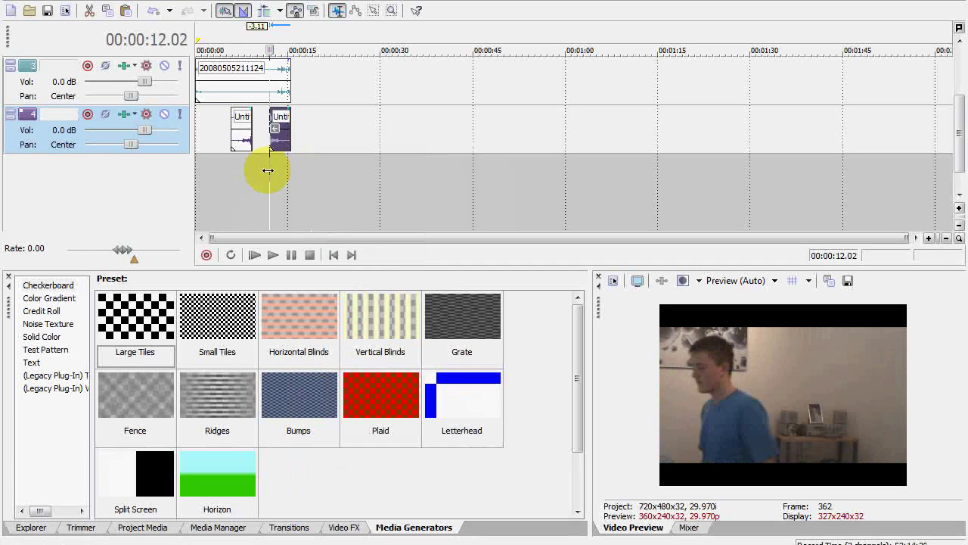
Place the timeline cursor at the start of the claws image, 00:00:04.16, to check the frame where the claws appear.
click(951, 130)
drag(955, 112, 958, 62)
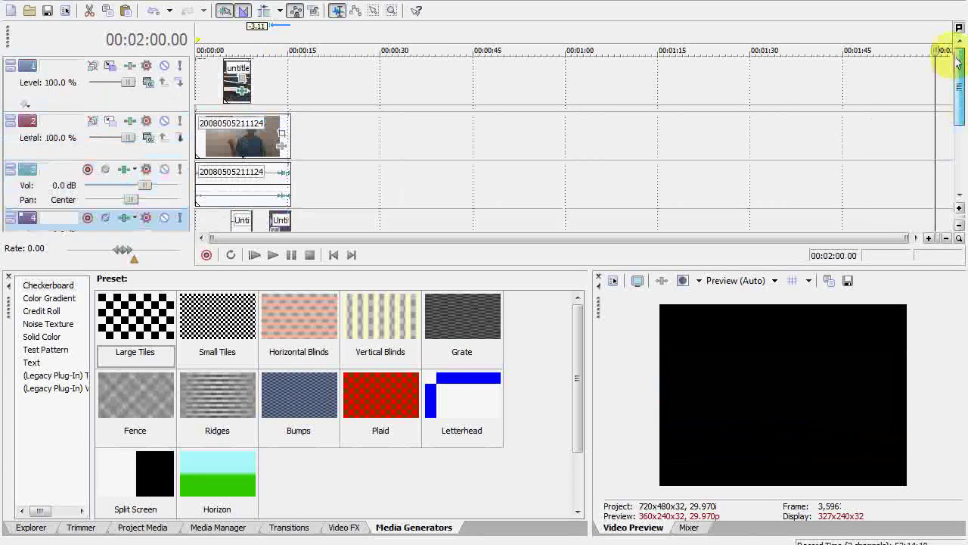
click(328, 179)
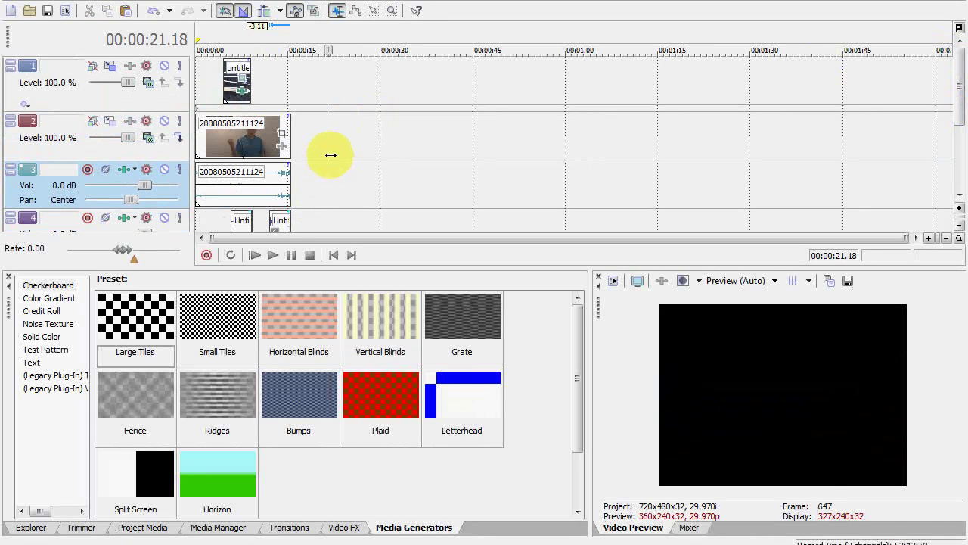
click(334, 255)
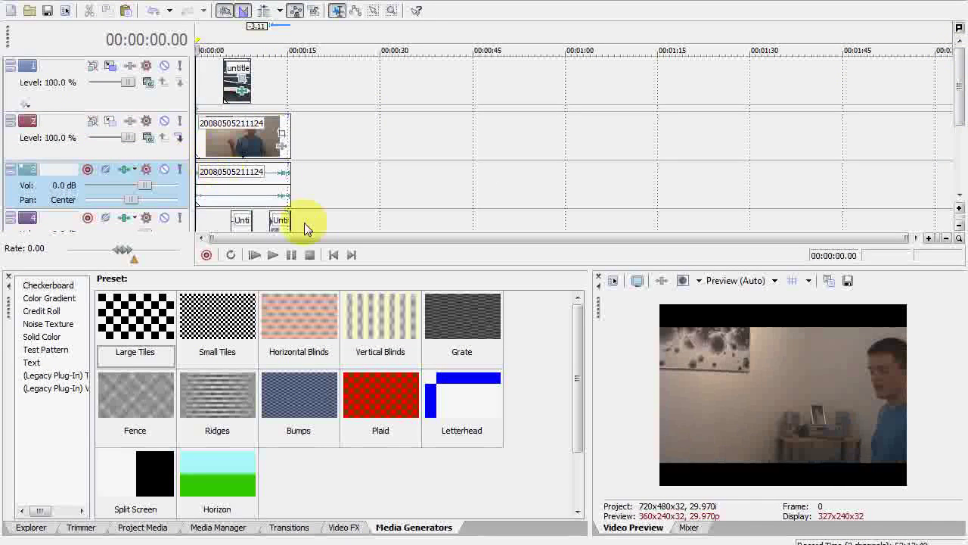
click(224, 92)
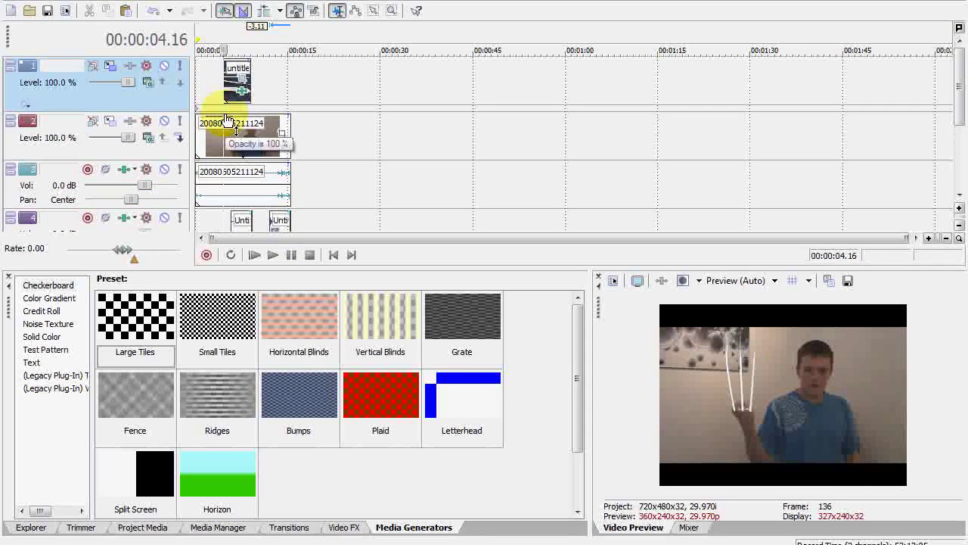